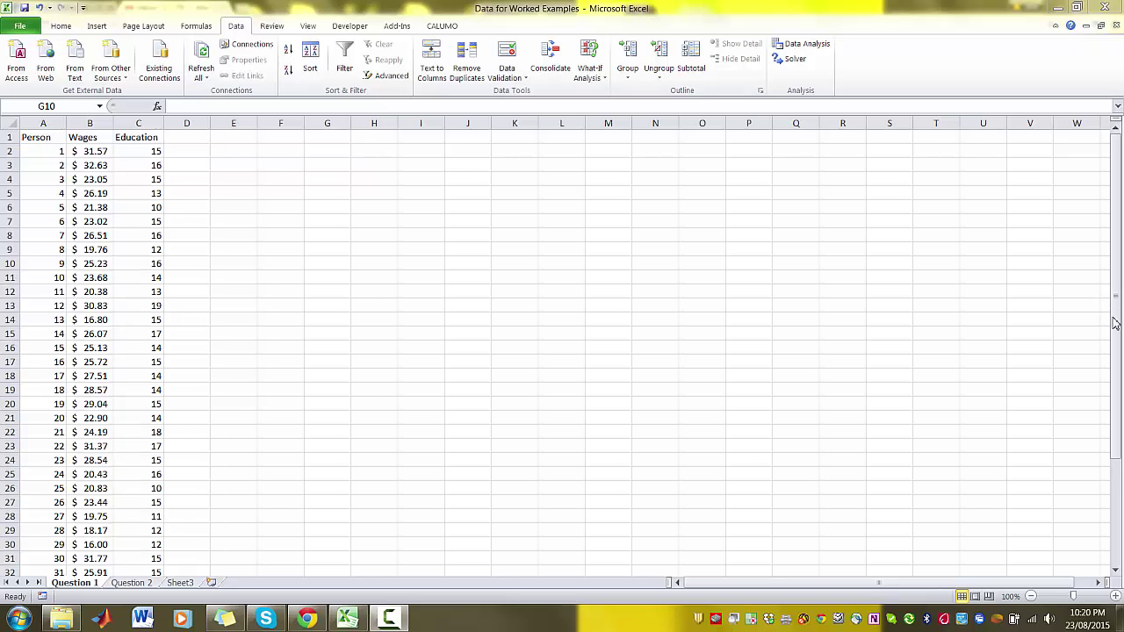
# - Examine the Person, Wages and Education columns on the Question 1 sheet
pyautogui.moveTo(40, 123); pyautogui.dragTo(140, 119)
pyautogui.click(186, 143)
pyautogui.click(221, 156)
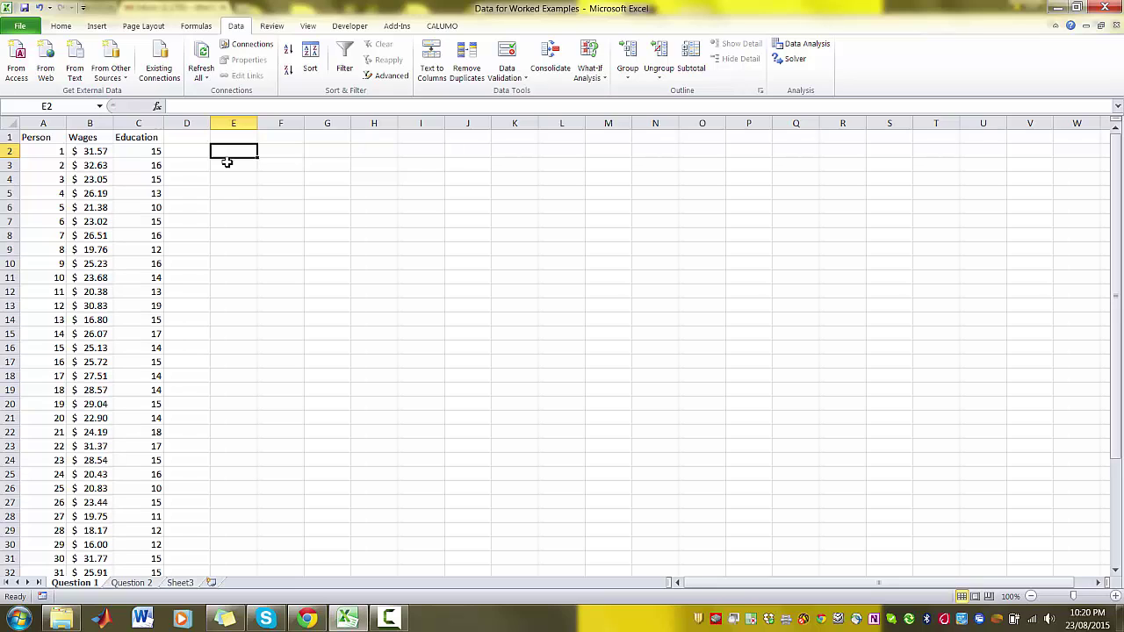
pyautogui.click(88, 137)
pyautogui.click(141, 135)
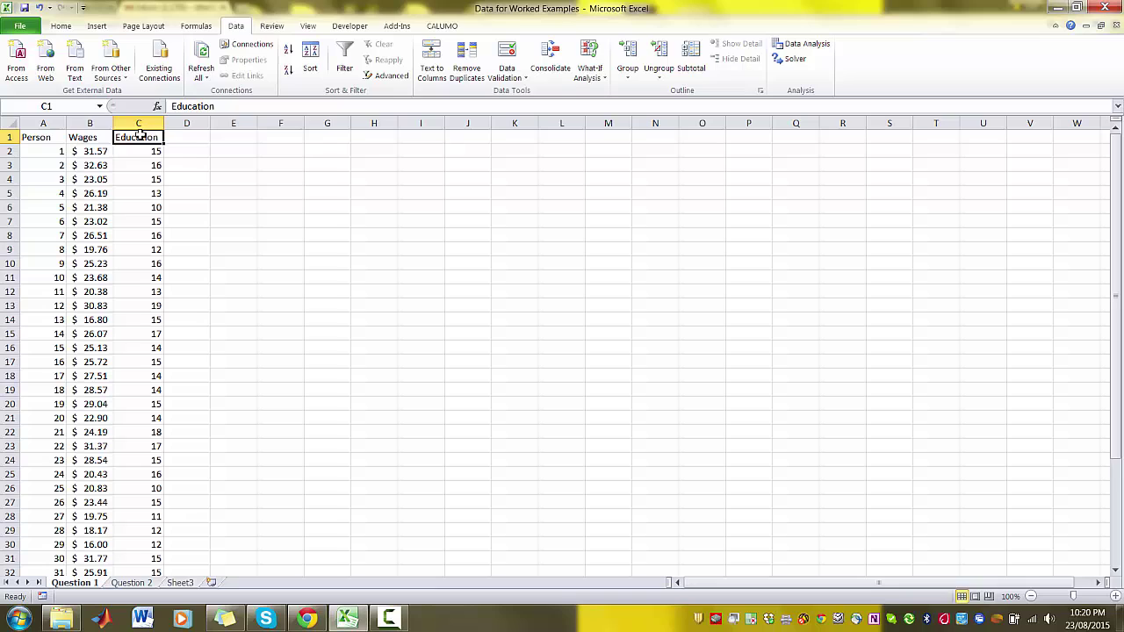
pyautogui.click(102, 134)
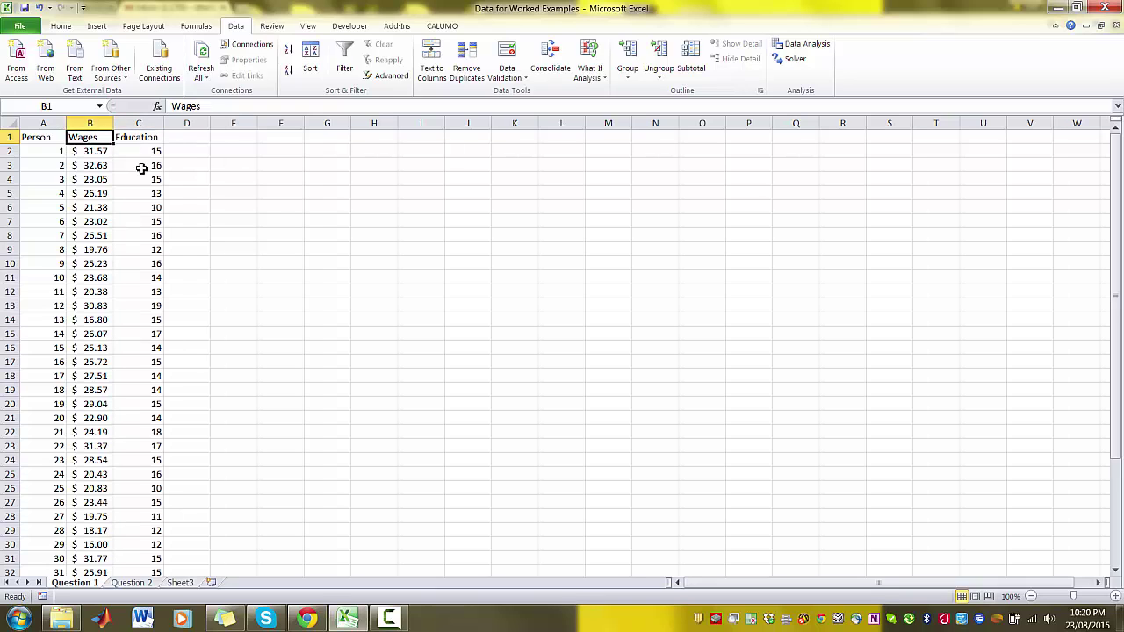
pyautogui.click(167, 177)
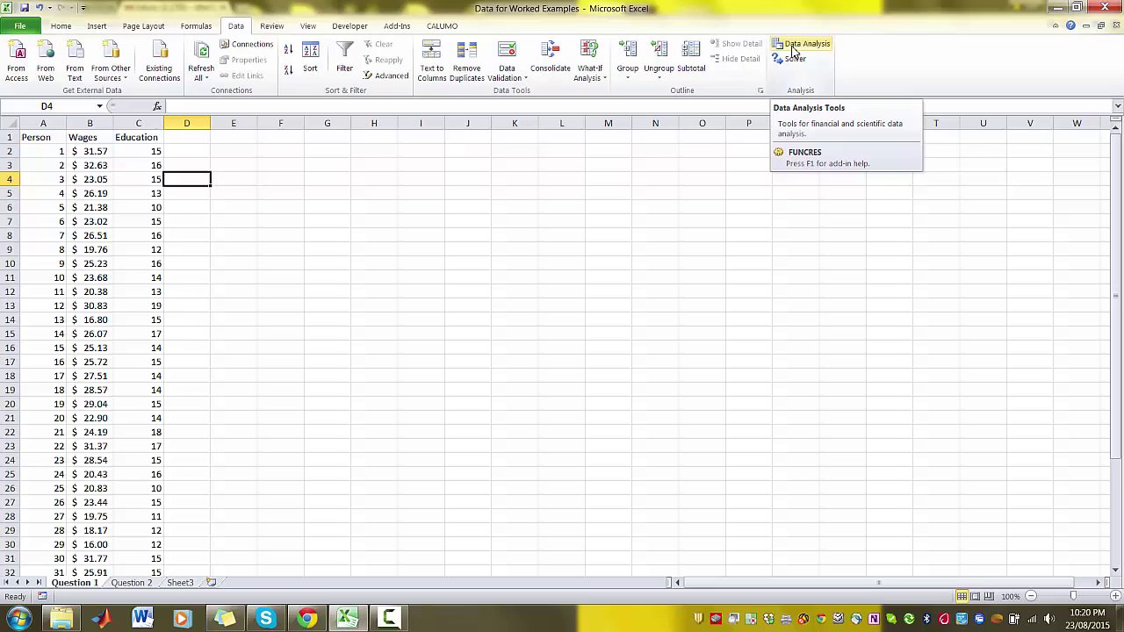
pyautogui.click(698, 169)
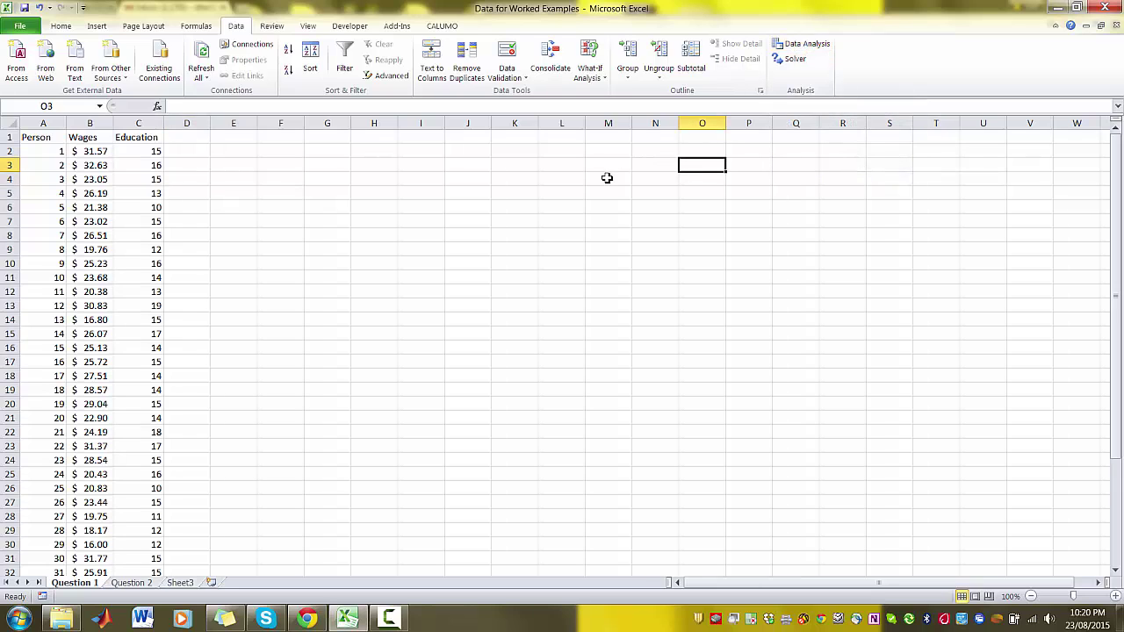
# - Make sure the Analysis ToolPak is enabled among the available Excel add-ins
pyautogui.click(20, 29)
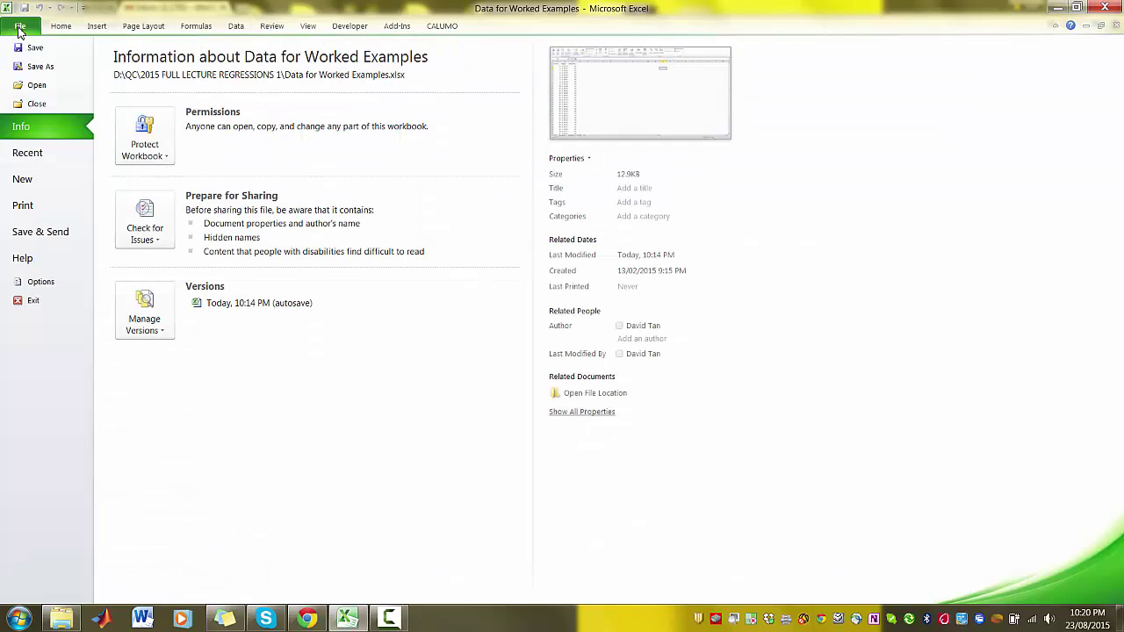
pyautogui.click(41, 283)
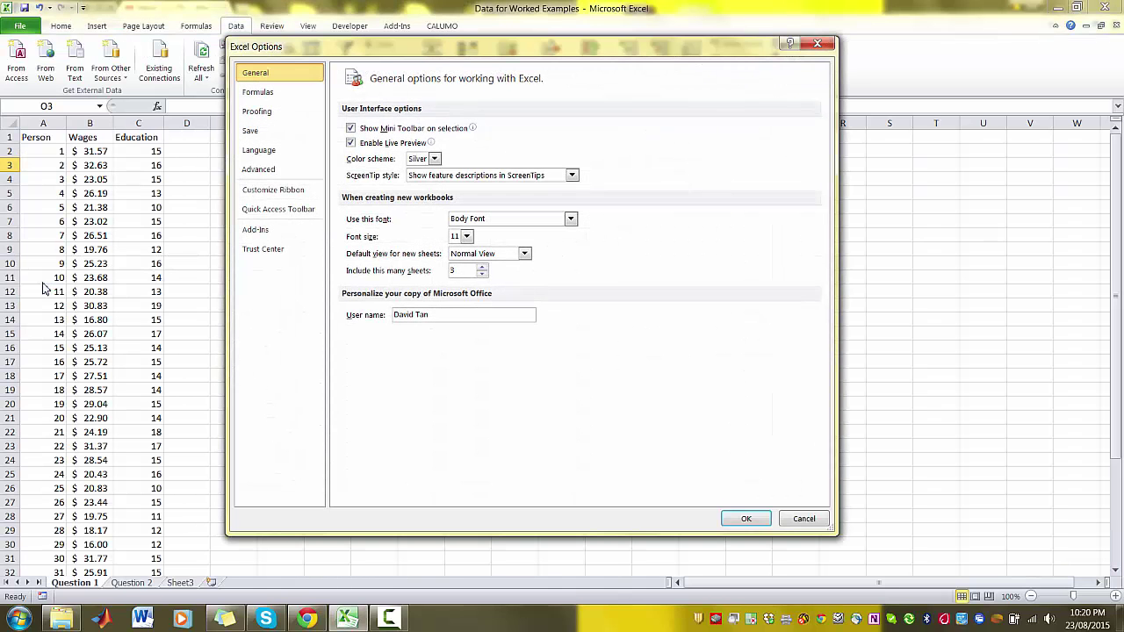
pyautogui.click(257, 231)
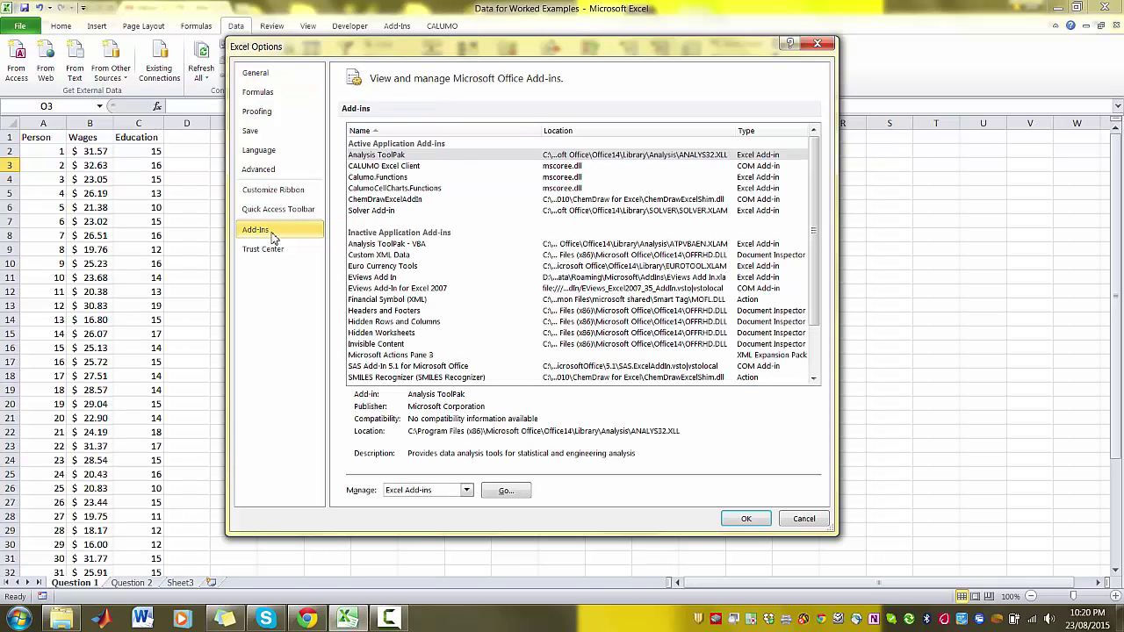
pyautogui.click(367, 156)
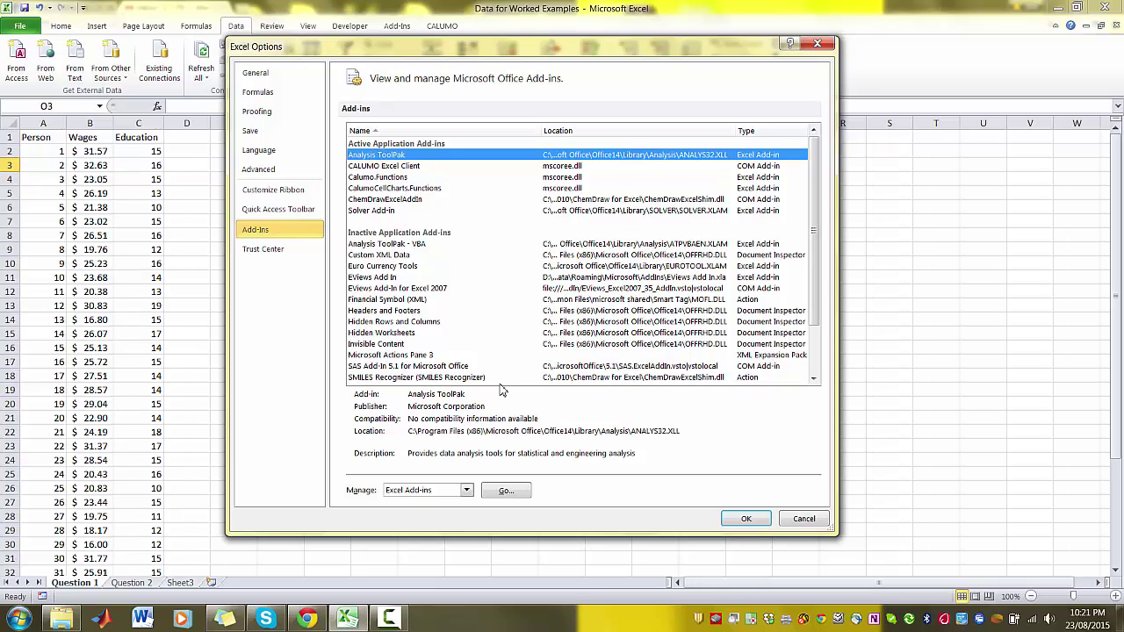
pyautogui.click(505, 491)
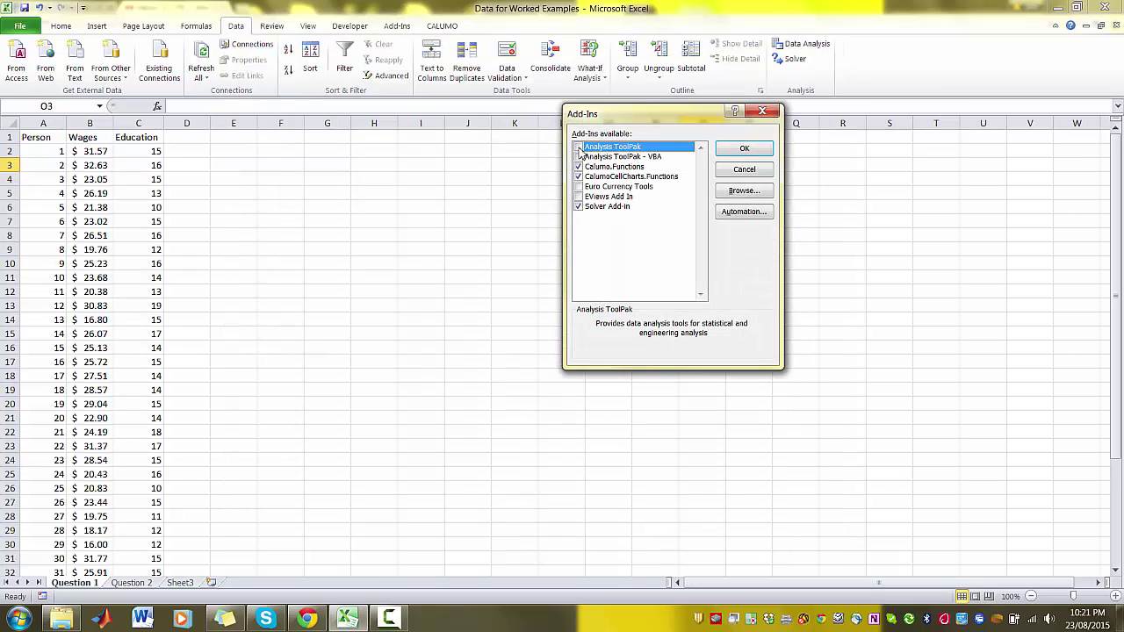
pyautogui.click(579, 147)
pyautogui.click(760, 151)
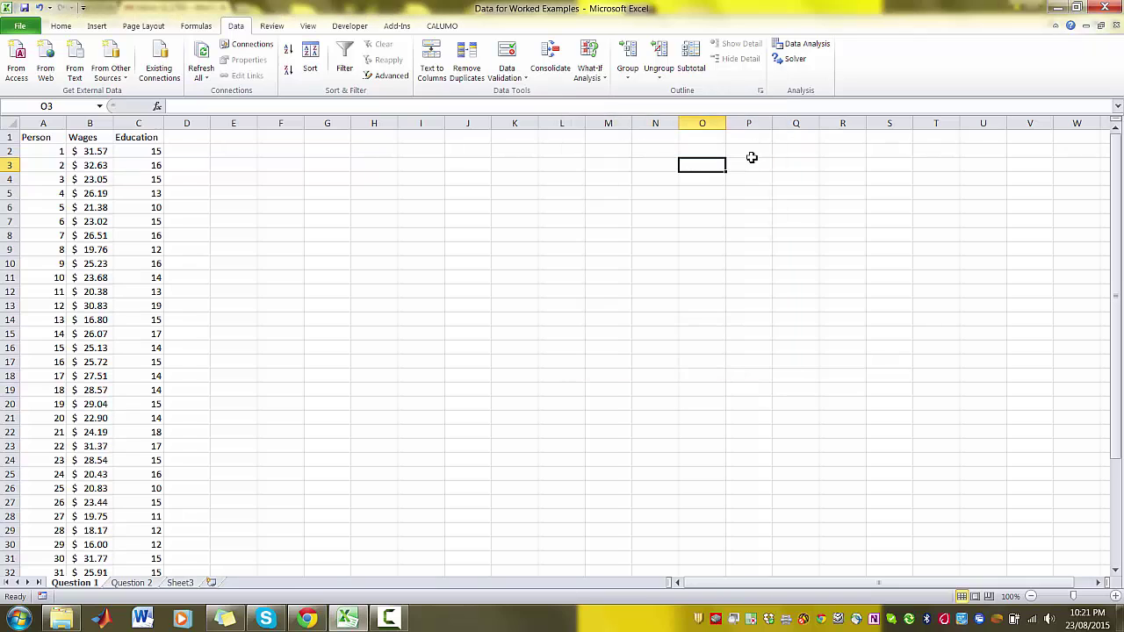
# - Start a Regression from the Data Analysis tools
pyautogui.click(151, 28)
pyautogui.click(87, 27)
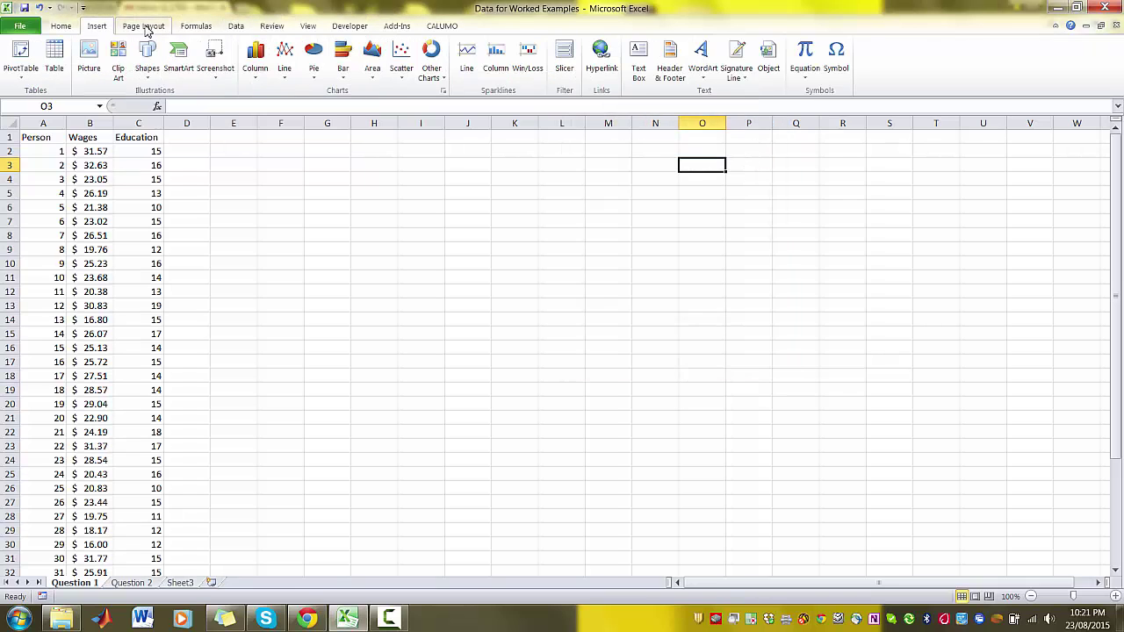
pyautogui.click(145, 27)
pyautogui.click(236, 27)
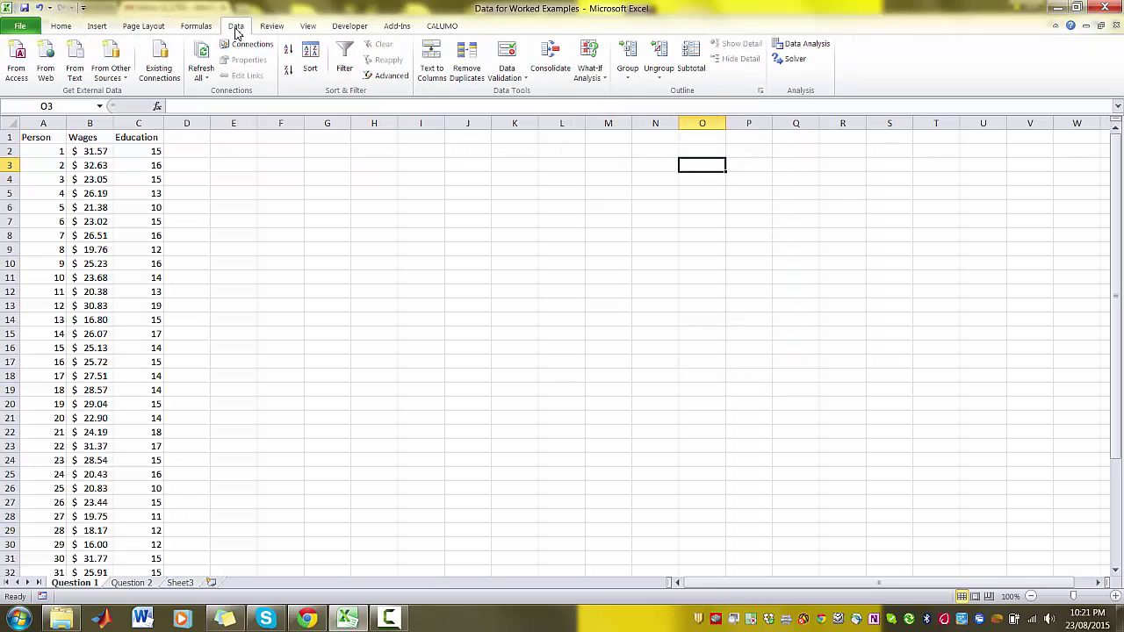
pyautogui.click(810, 50)
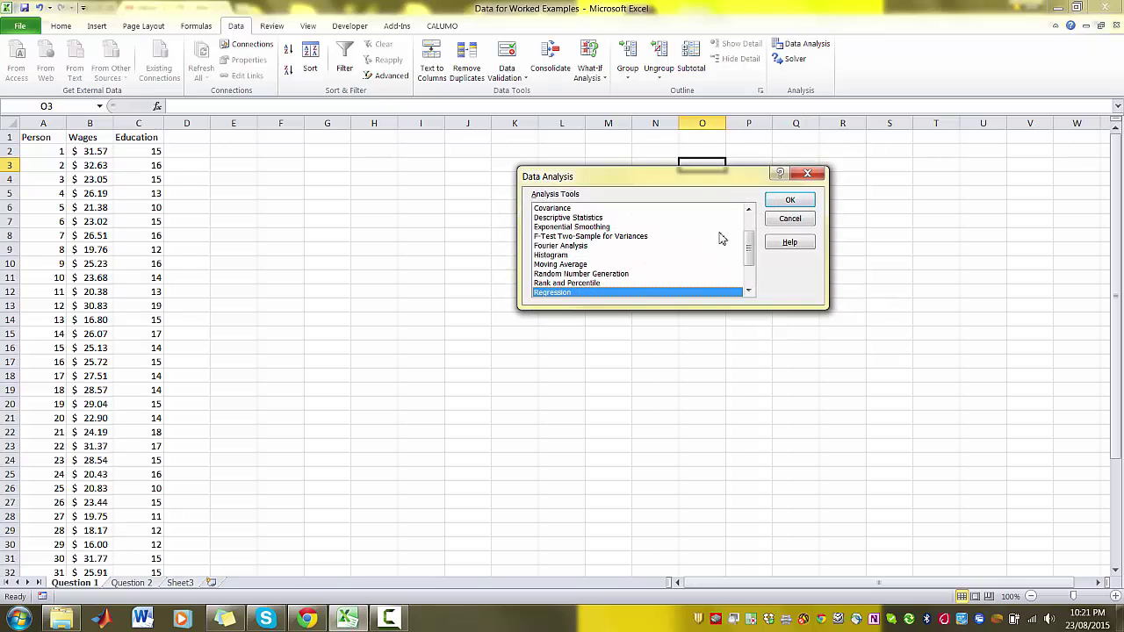
pyautogui.moveTo(748, 248)
pyautogui.mouseDown()
pyautogui.moveTo(747, 215)
pyautogui.moveTo(747, 269)
pyautogui.mouseUp()
pyautogui.click(615, 264)
pyautogui.click(632, 247)
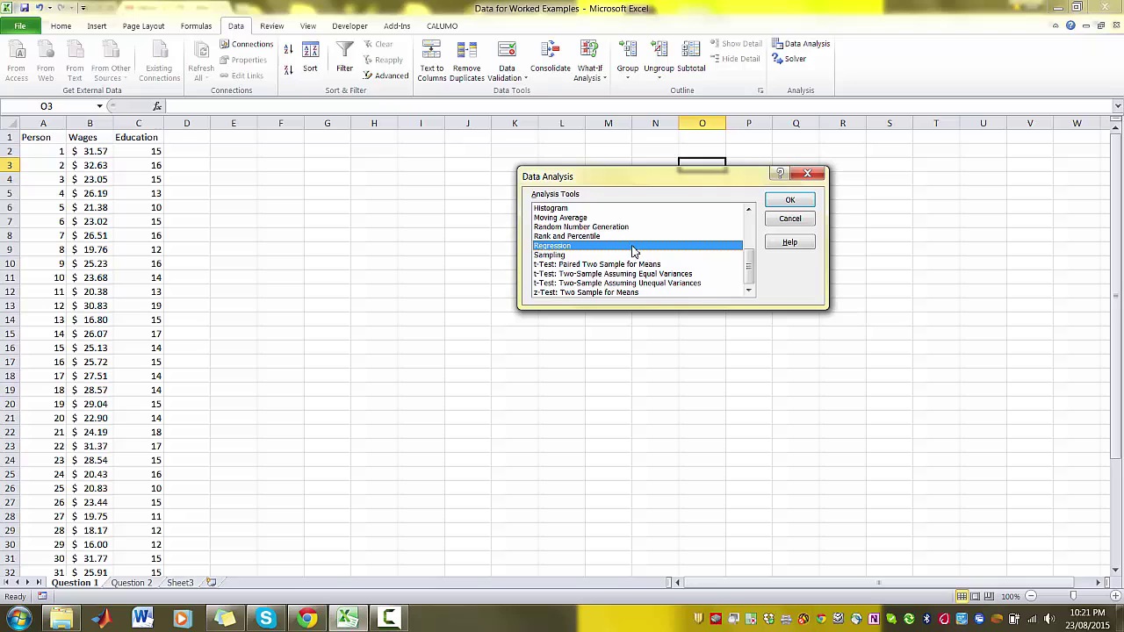
pyautogui.click(786, 202)
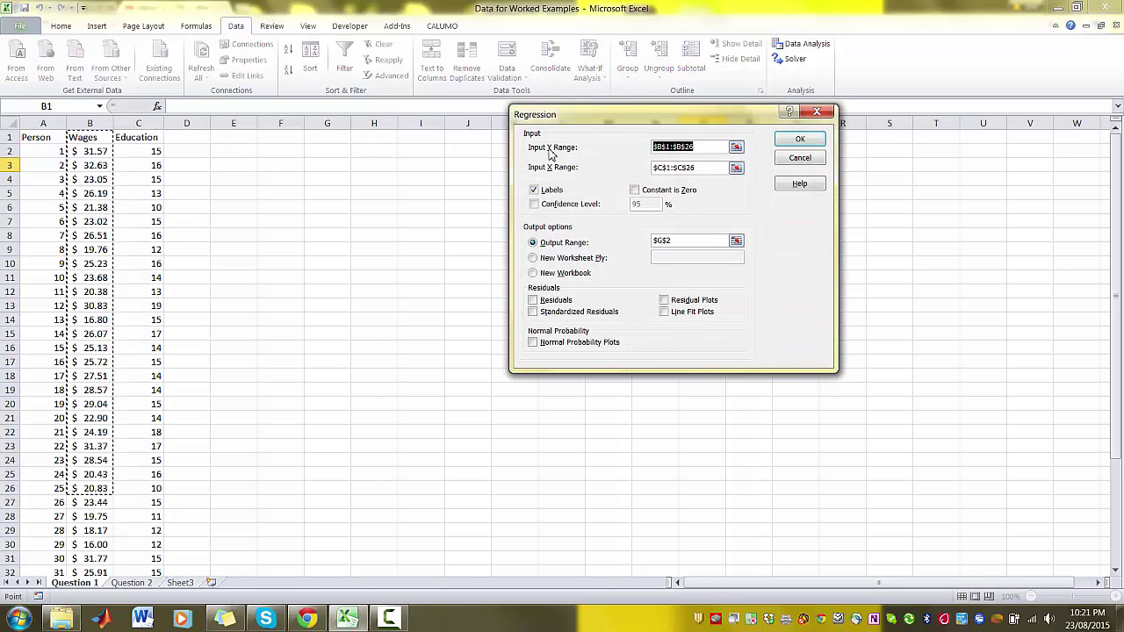
# - Set the regression's Y range to the wages in B1:B41 and its X range to the education values in C1:C41
pyautogui.click(736, 149)
pyautogui.moveTo(86, 138); pyautogui.dragTo(103, 546)
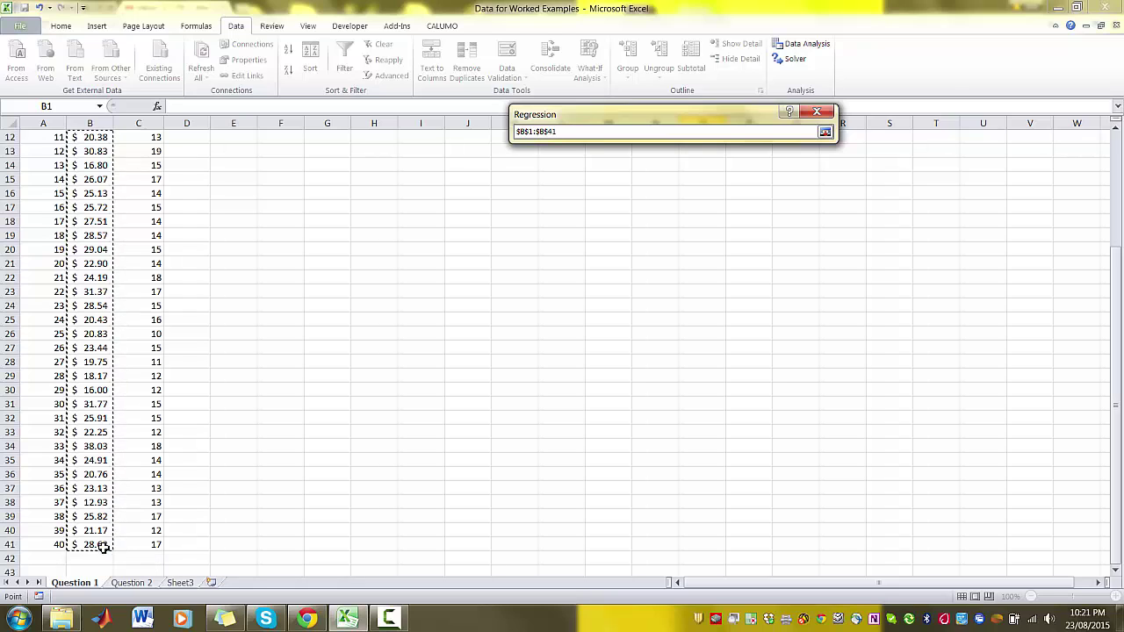
pyautogui.press('Return')
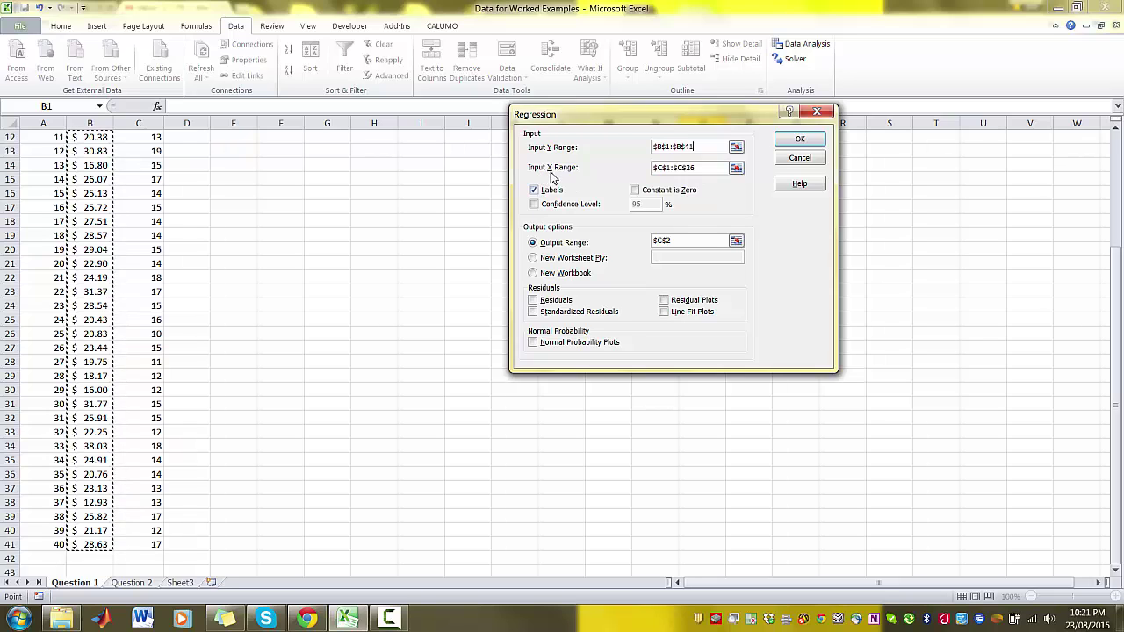
pyautogui.click(736, 169)
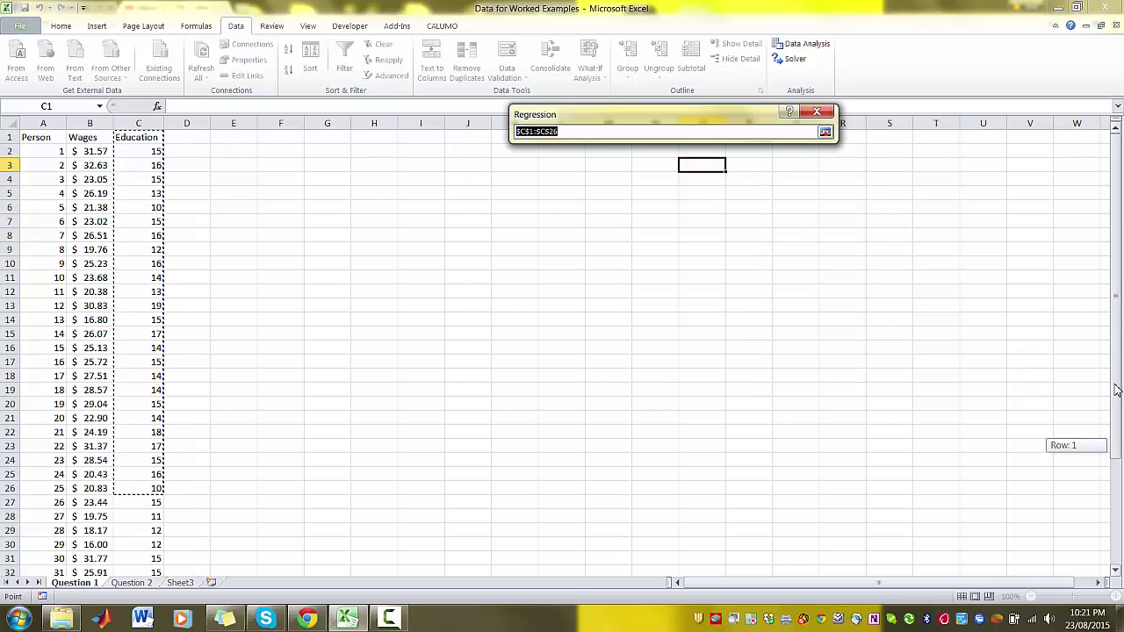
pyautogui.moveTo(138, 138); pyautogui.dragTo(139, 539)
pyautogui.press('Return')
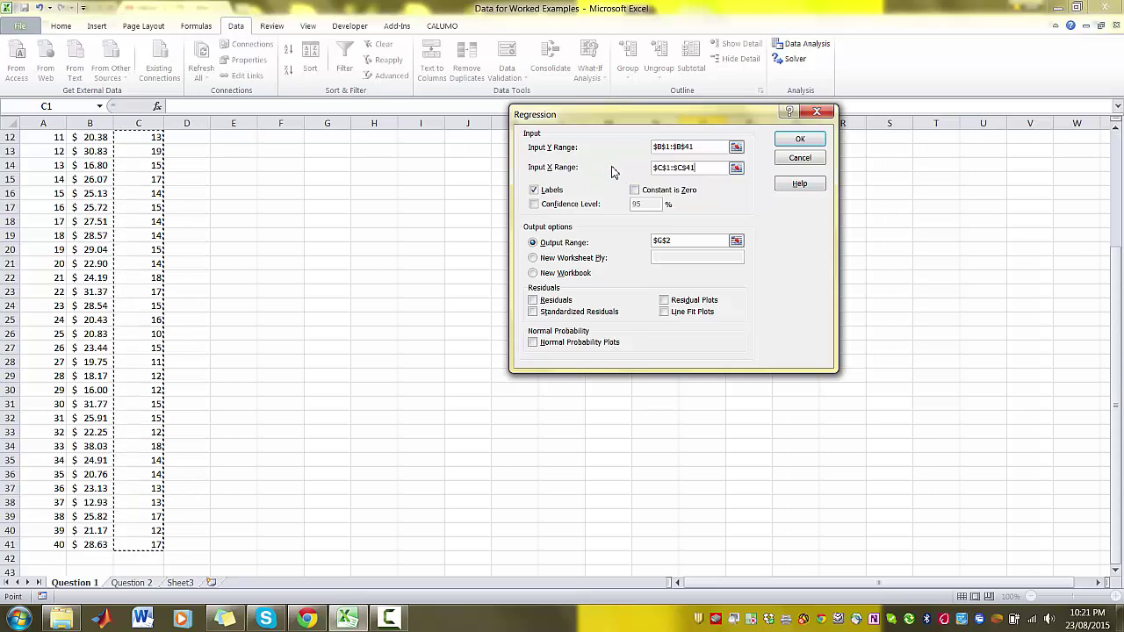
# - Run the regression with Labels enabled and the output range set to cell G2
pyautogui.click(533, 191)
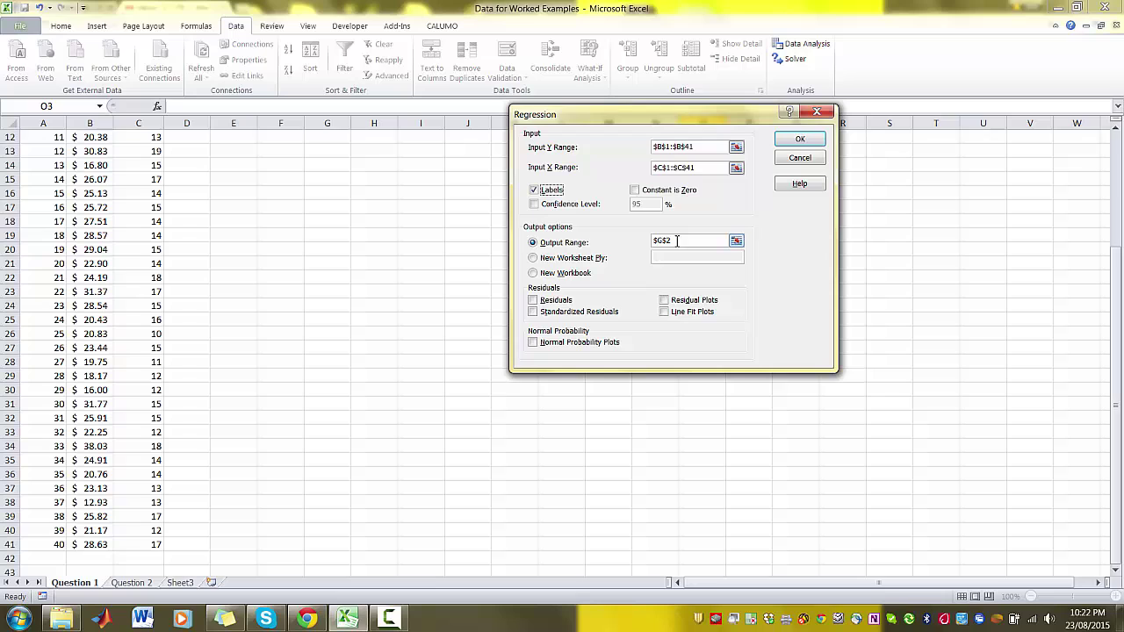
pyautogui.click(736, 241)
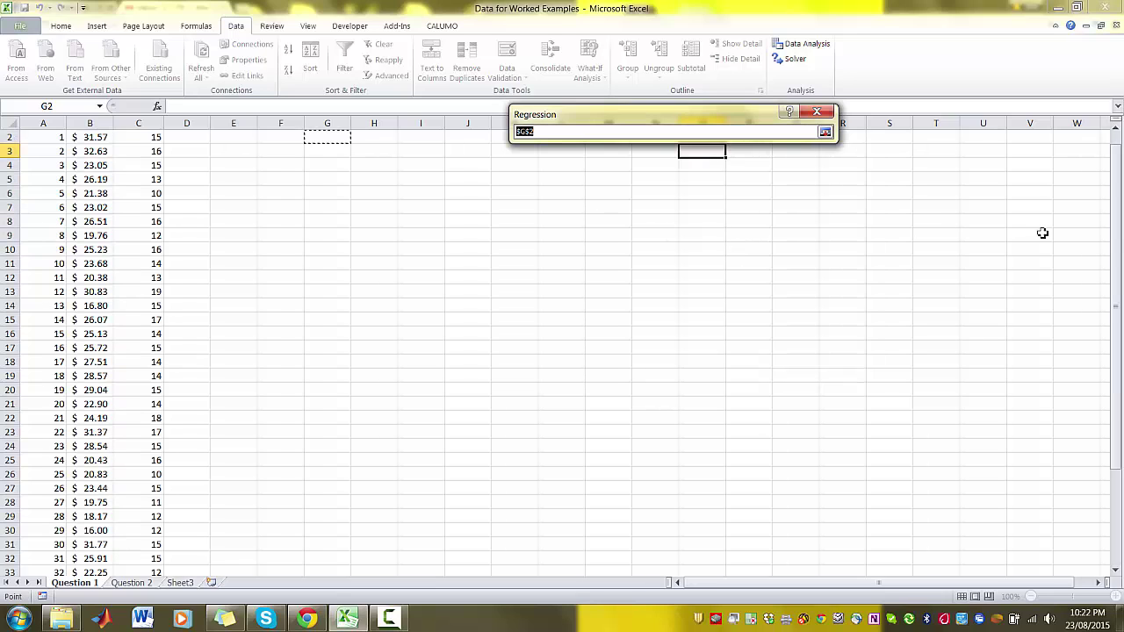
pyautogui.moveTo(1119, 315); pyautogui.dragTo(1119, 298)
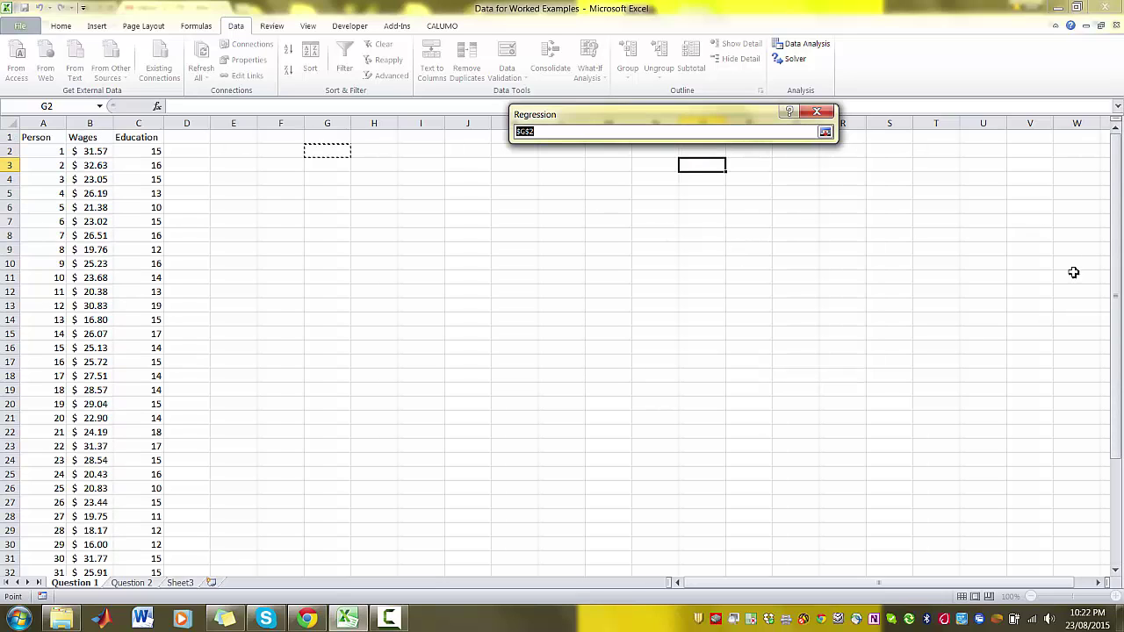
pyautogui.click(328, 151)
pyautogui.press('Return')
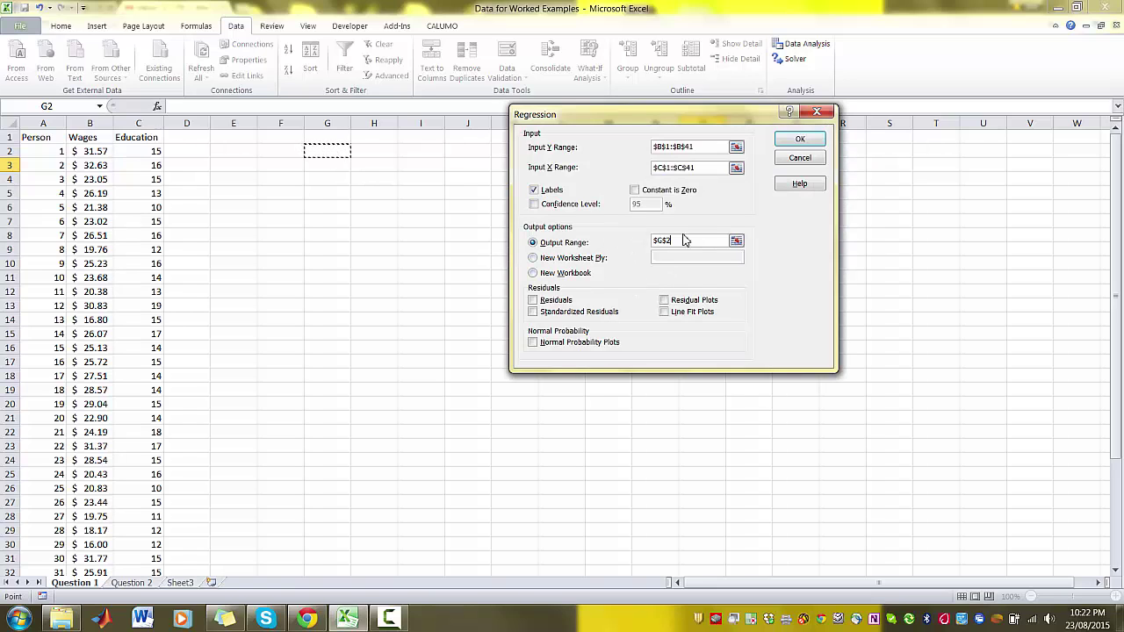
pyautogui.click(799, 139)
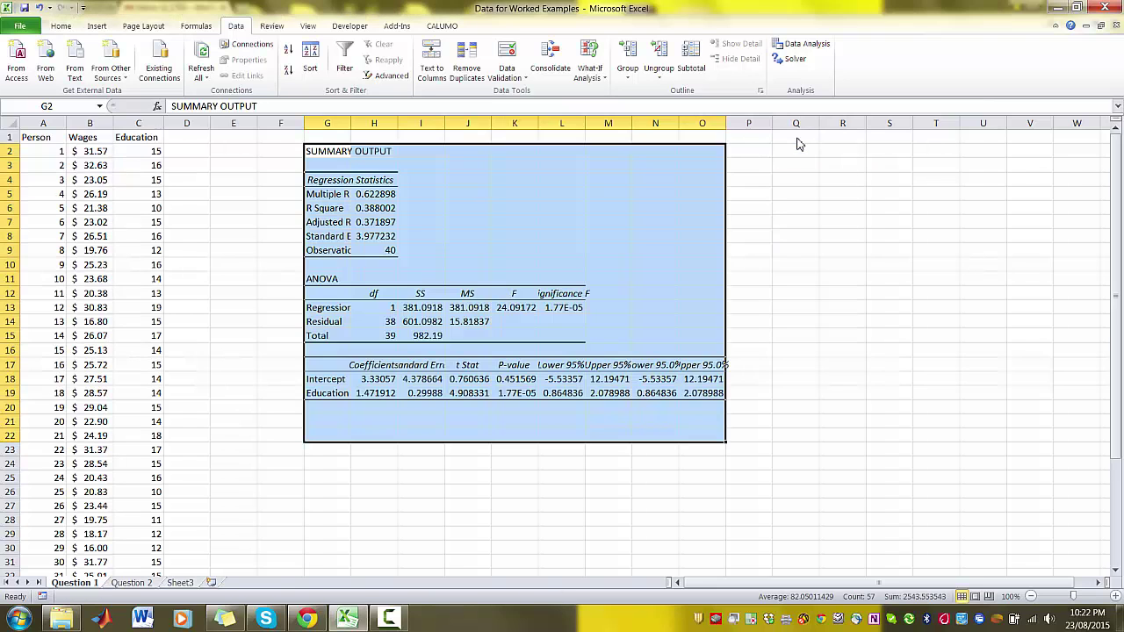
# - Widen columns G, H and I so the labels and values in the regression output fit
pyautogui.click(558, 293)
pyautogui.moveTo(346, 127); pyautogui.dragTo(416, 127)
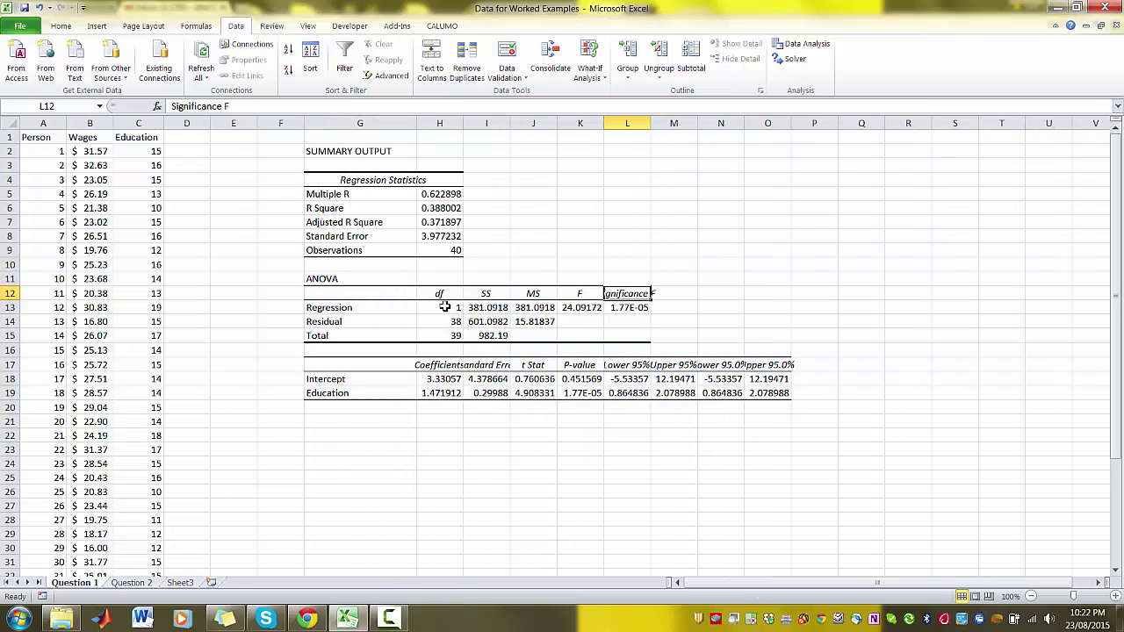
pyautogui.click(430, 382)
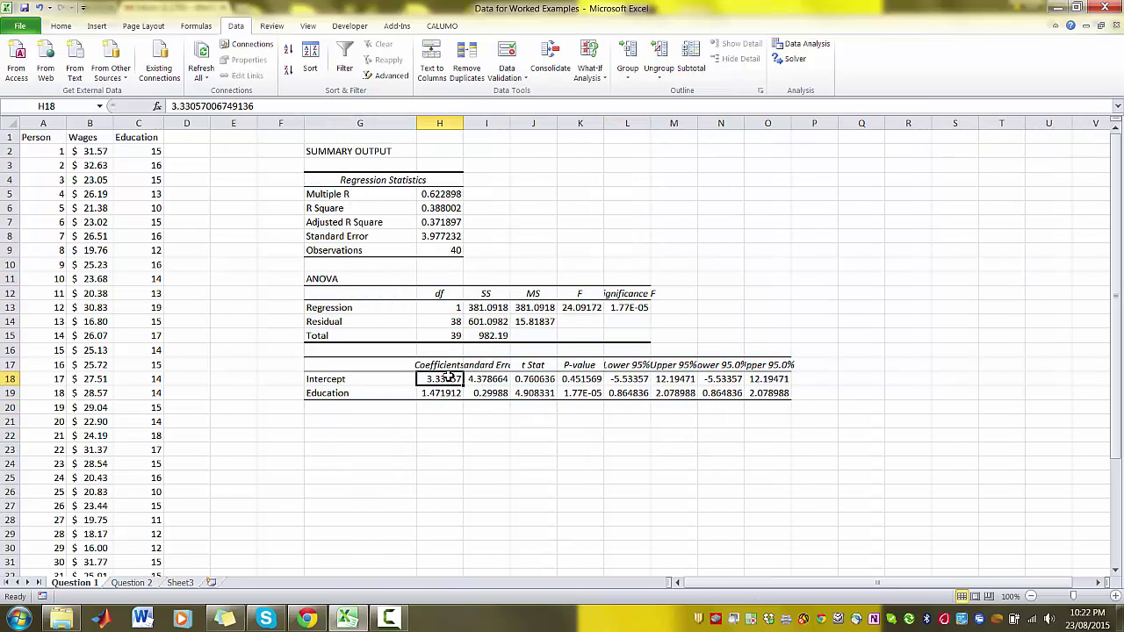
pyautogui.doubleClick(463, 123)
pyautogui.doubleClick(526, 123)
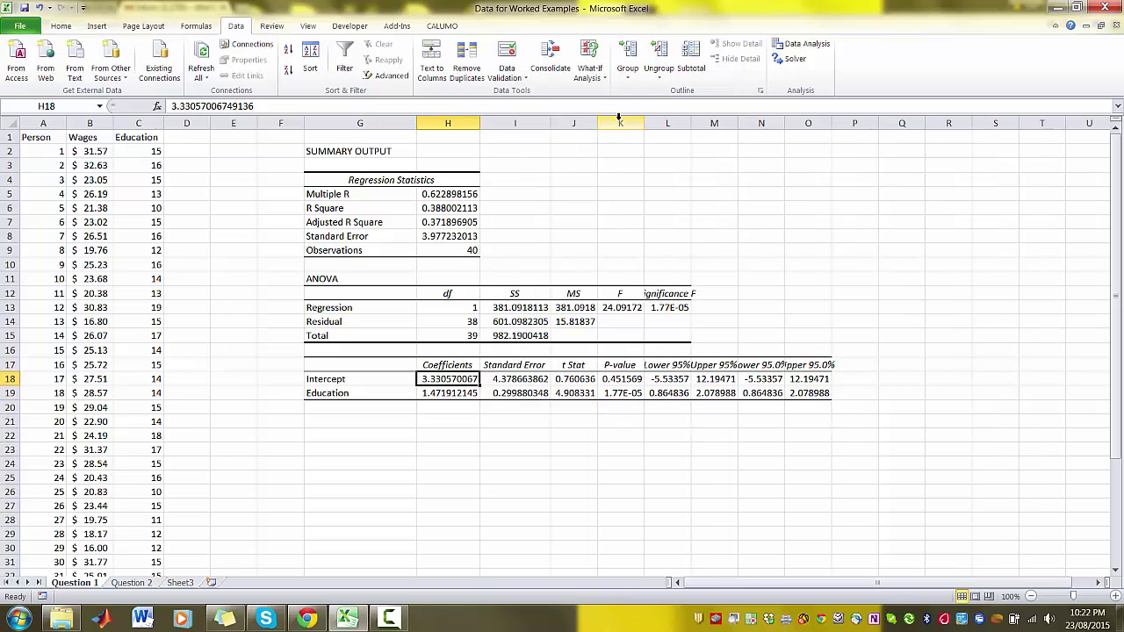
# - Examine the R Square value and the Intercept and Education coefficients in the regression output
pyautogui.click(452, 212)
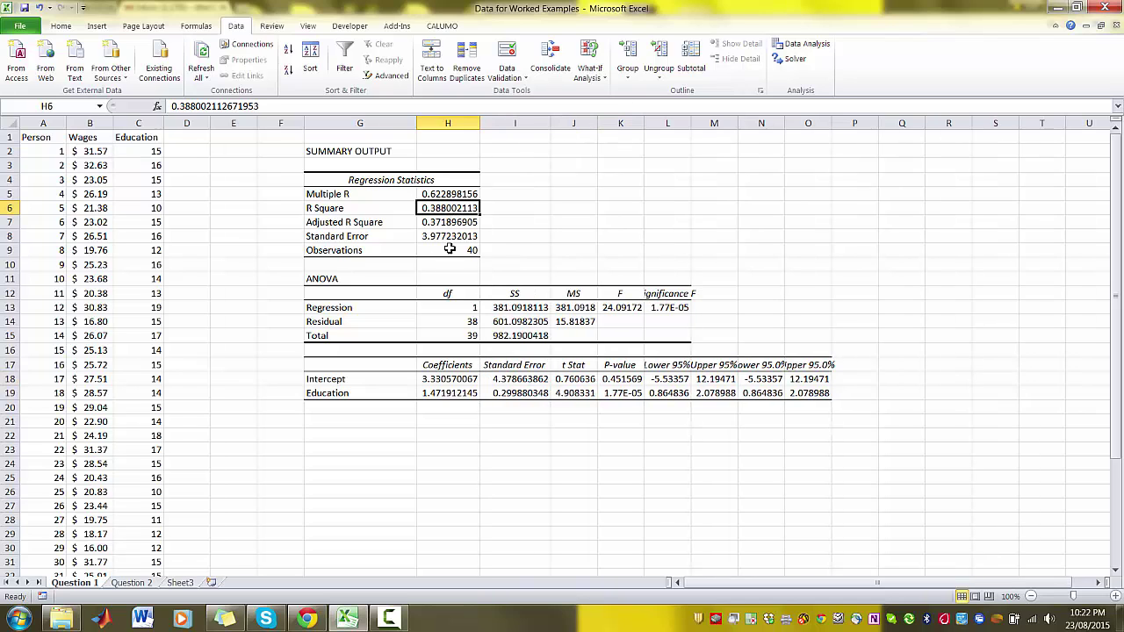
pyautogui.moveTo(459, 380); pyautogui.dragTo(463, 393)
pyautogui.click(460, 425)
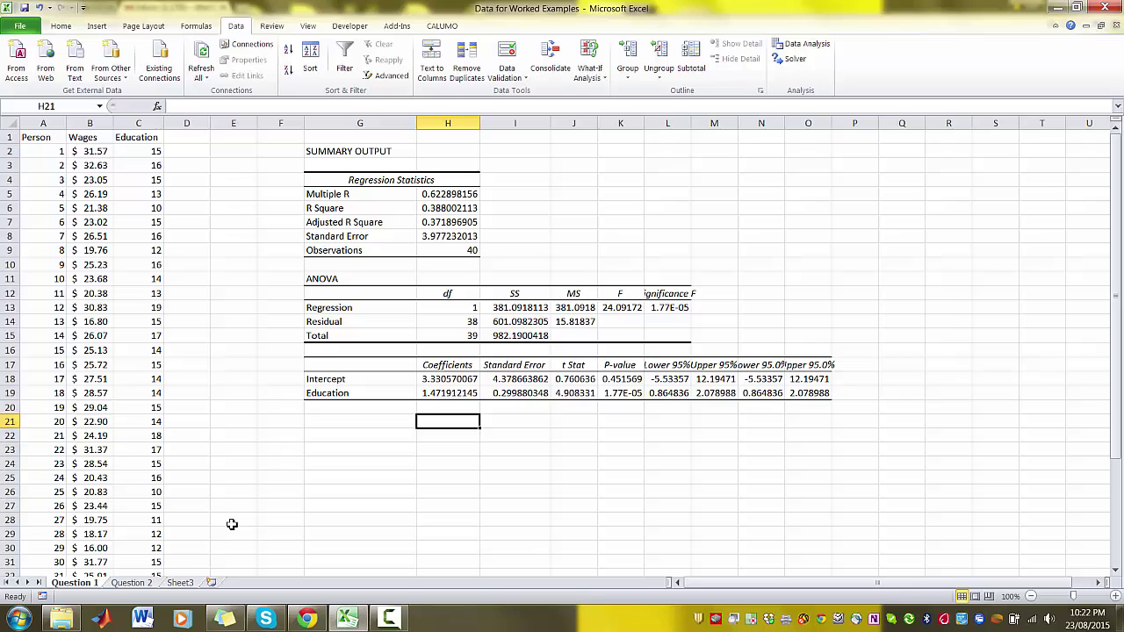
# - Switch to the Question 2 sheet and inspect its Grade and Sleep columns
pyautogui.click(132, 584)
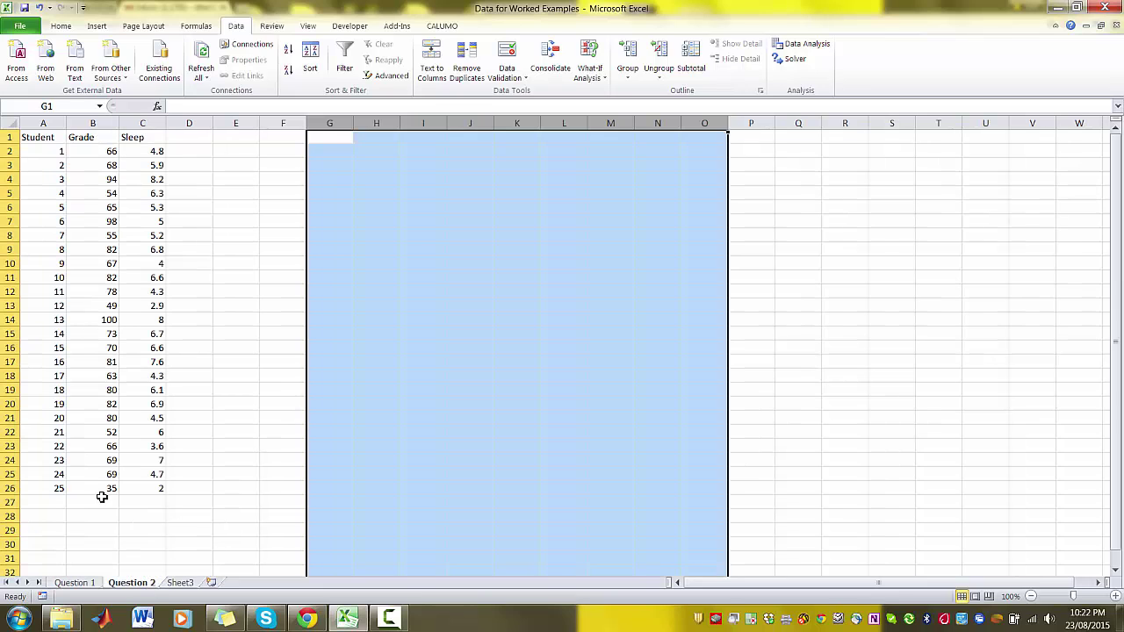
pyautogui.click(424, 237)
pyautogui.click(290, 153)
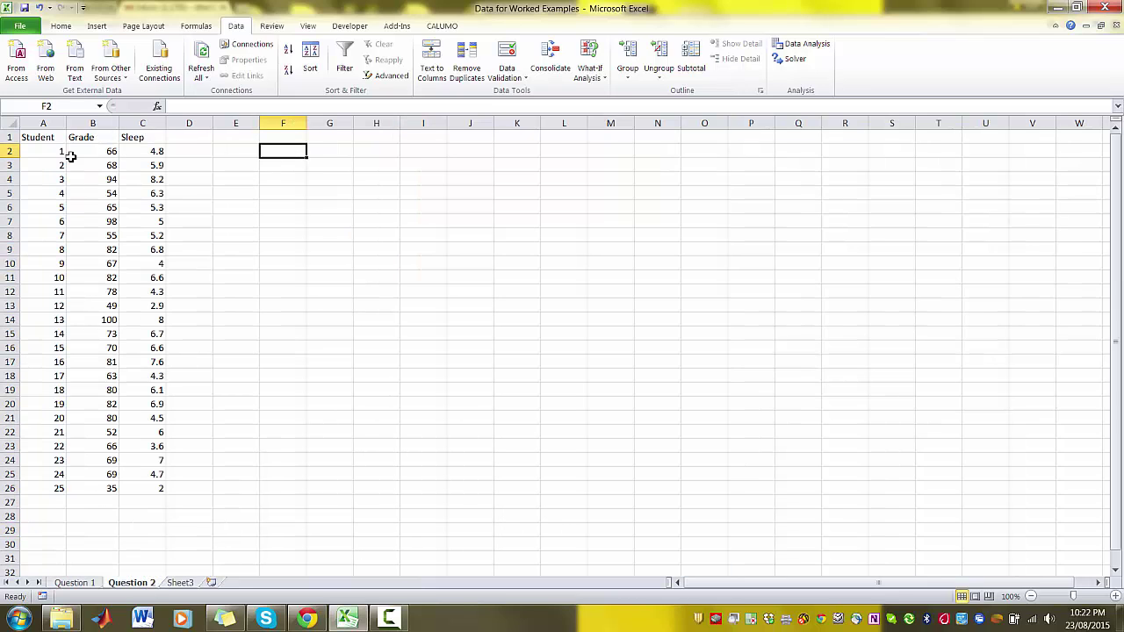
pyautogui.click(98, 138)
pyautogui.click(132, 139)
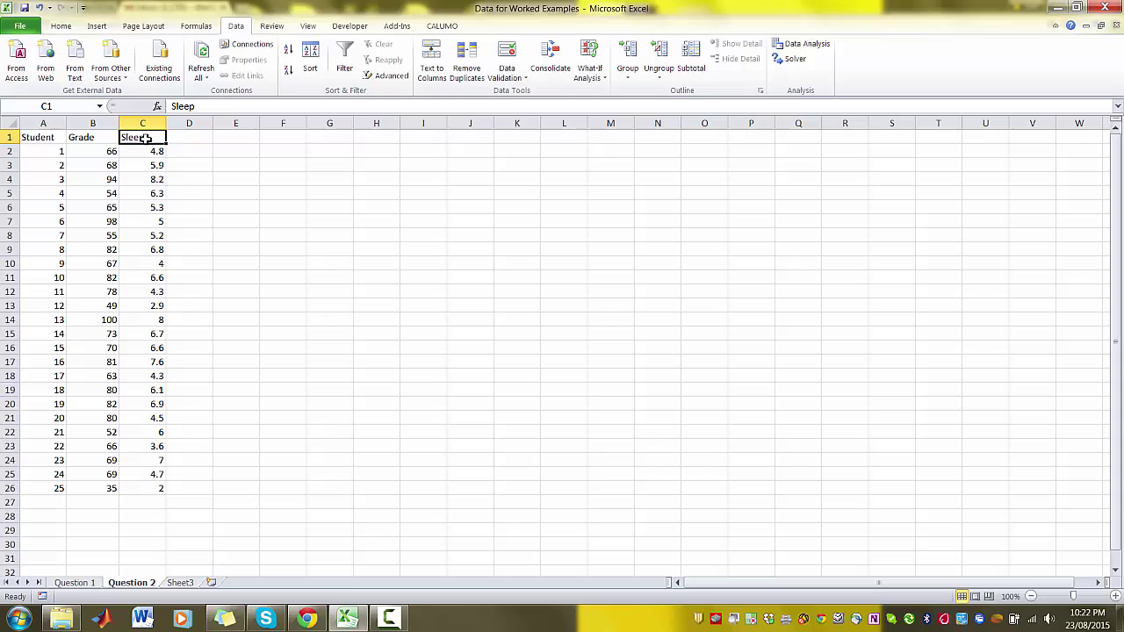
pyautogui.click(106, 141)
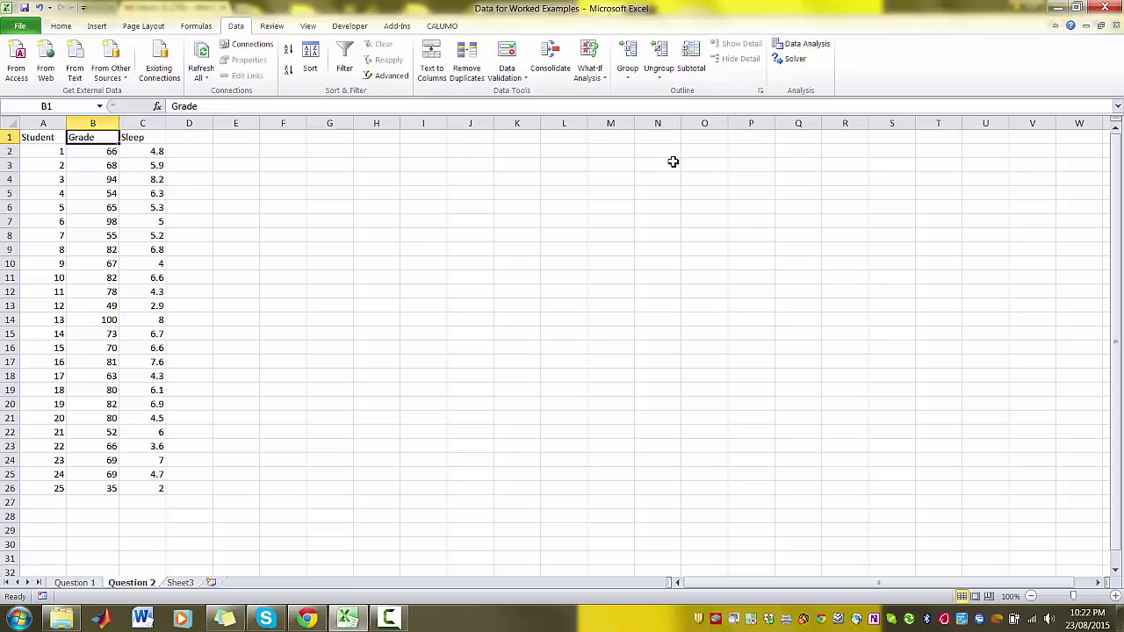
# - Start a Regression analysis with the Grade column, including its header, $B$1:$B$26, as the Input Y Range
pyautogui.click(808, 50)
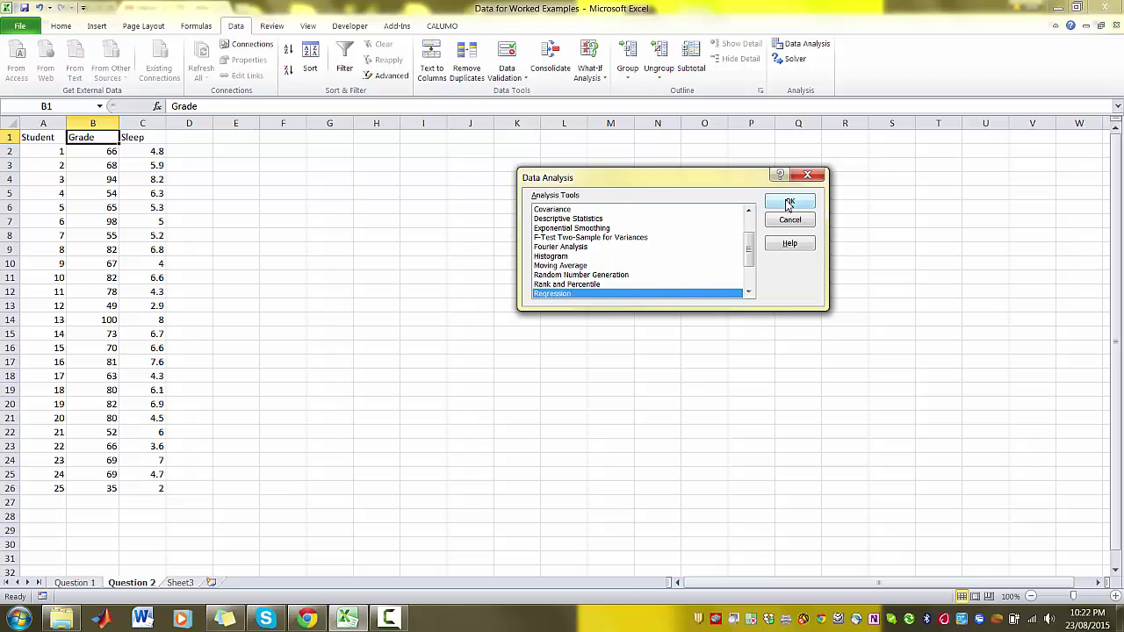
pyautogui.click(789, 204)
pyautogui.click(735, 153)
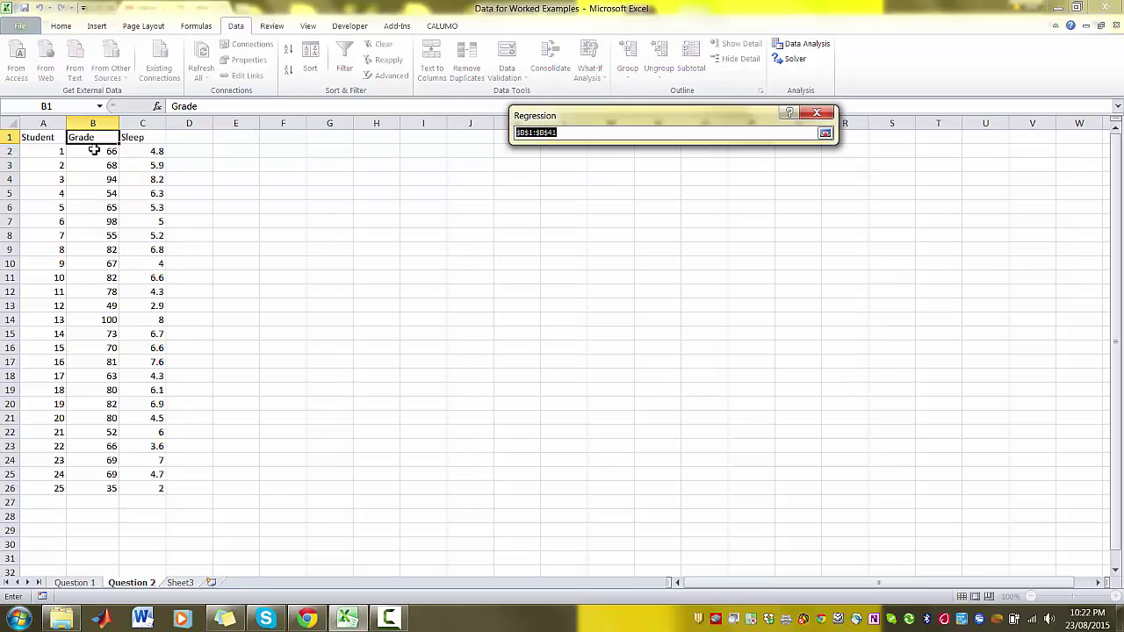
pyautogui.moveTo(83, 137); pyautogui.dragTo(103, 489)
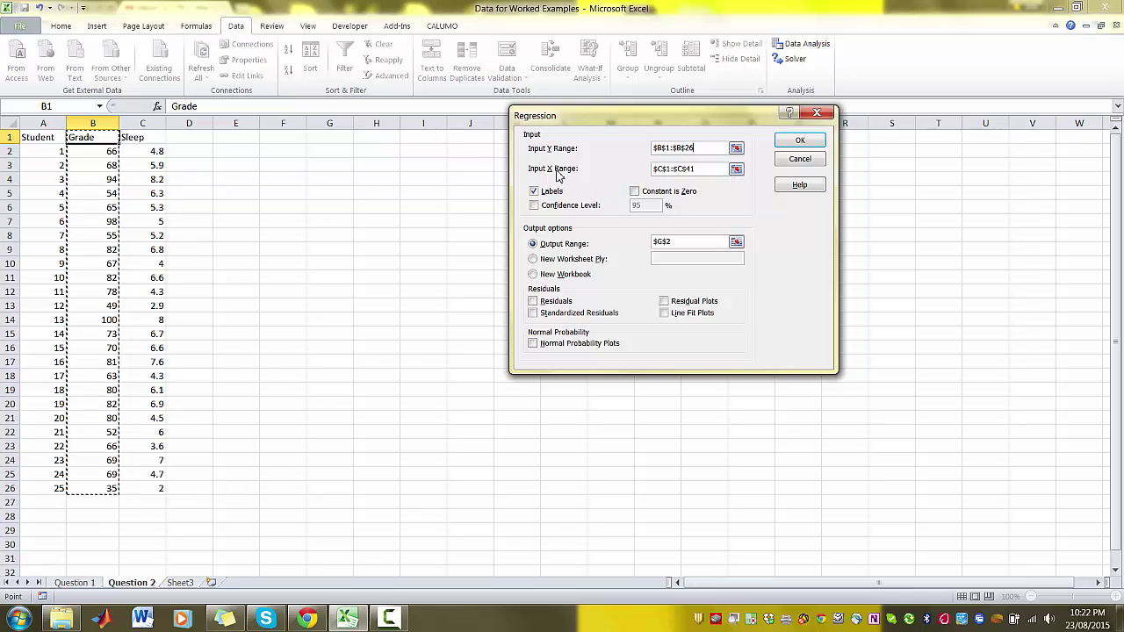
# - Set the Input X Range to the Sleep data $C$1:$C$26 and run the regression with its output range at $G$2
pyautogui.click(736, 168)
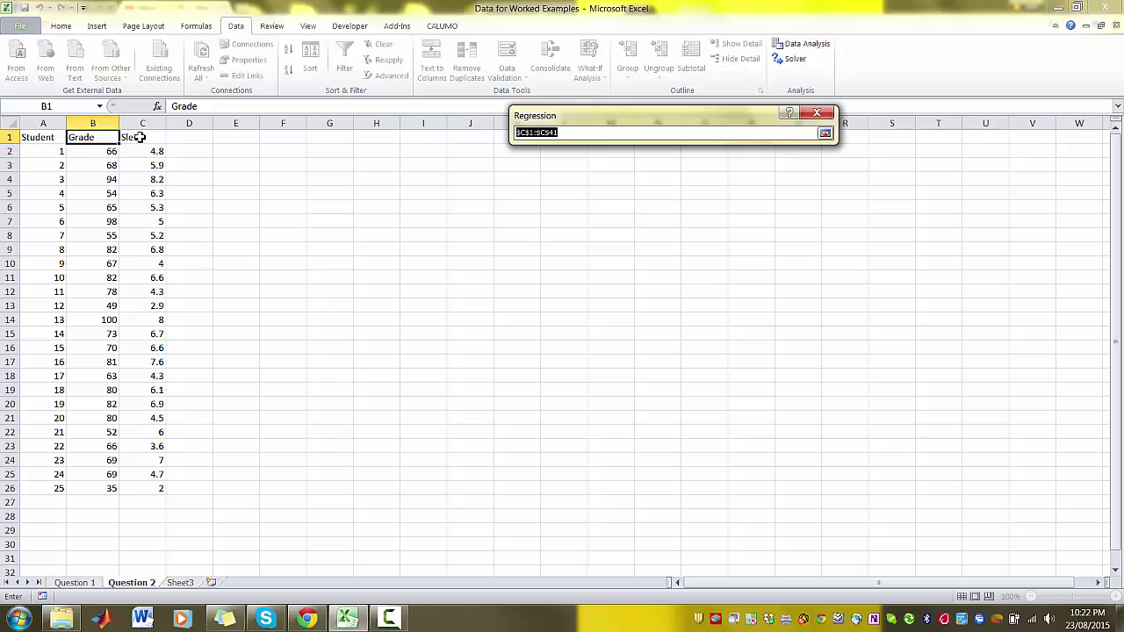
pyautogui.moveTo(139, 137); pyautogui.dragTo(138, 487)
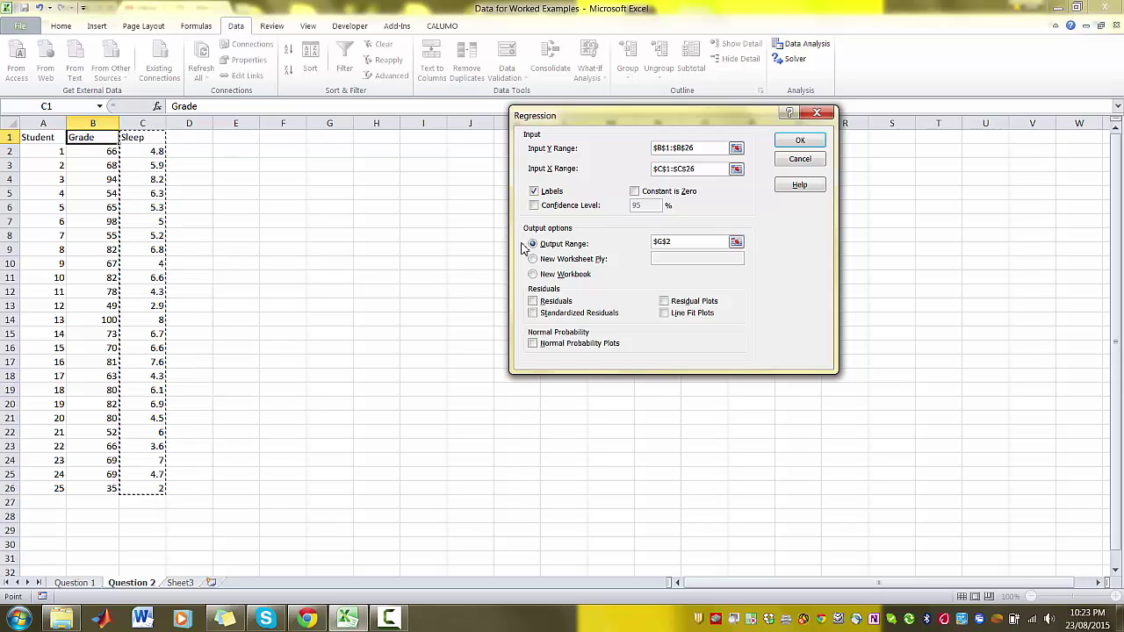
pyautogui.click(711, 241)
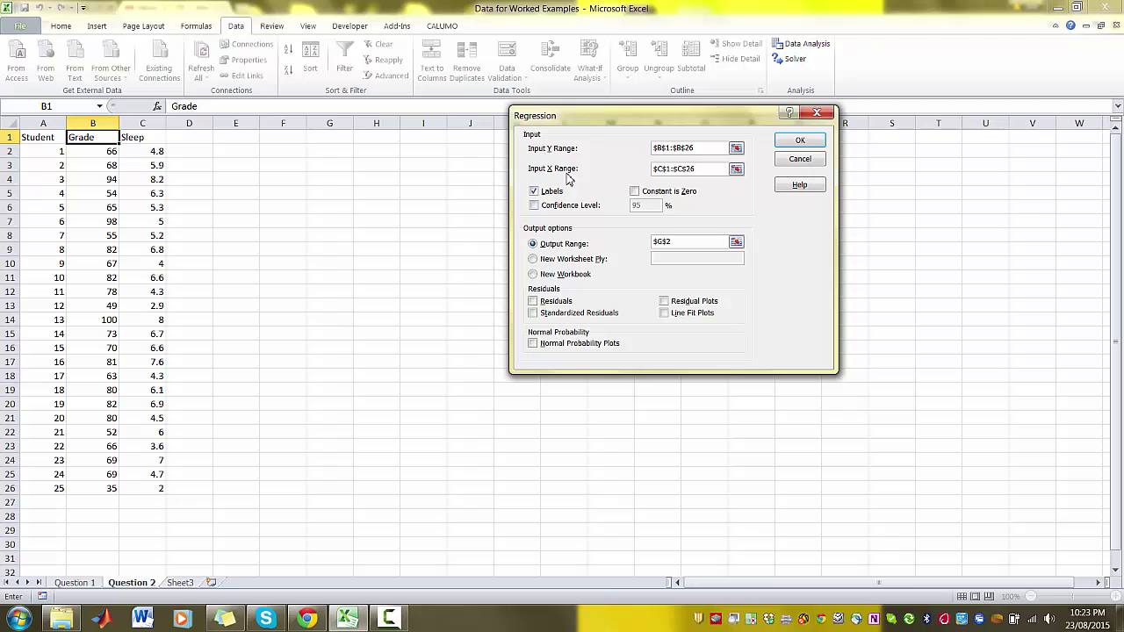
pyautogui.click(799, 143)
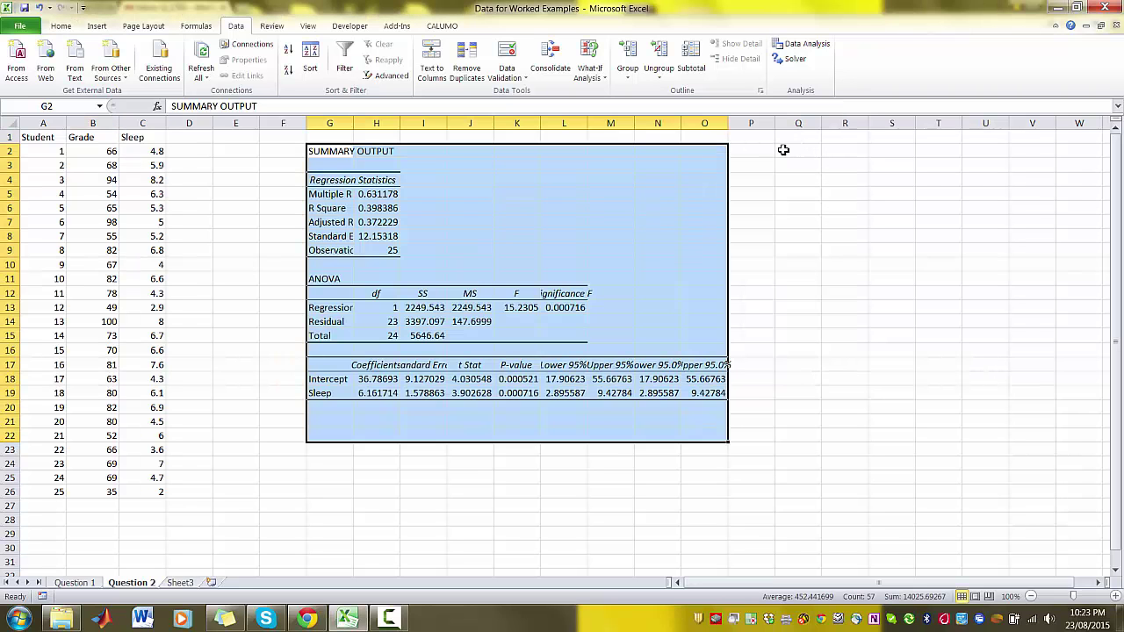
# - Widen columns G and H so the regression output's row labels and coefficients fit
pyautogui.click(520, 279)
pyautogui.moveTo(357, 122); pyautogui.dragTo(398, 124)
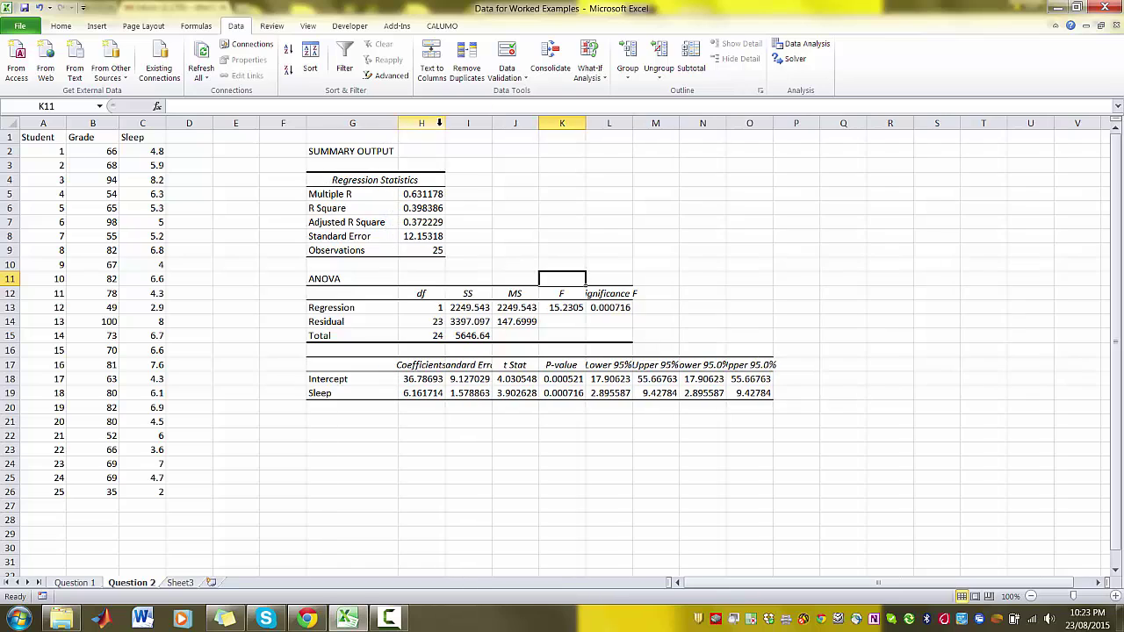
pyautogui.doubleClick(444, 123)
# - Inspect the Sleep coefficient, Standard Error and R Square values in the Question 2 regression output
pyautogui.click(437, 396)
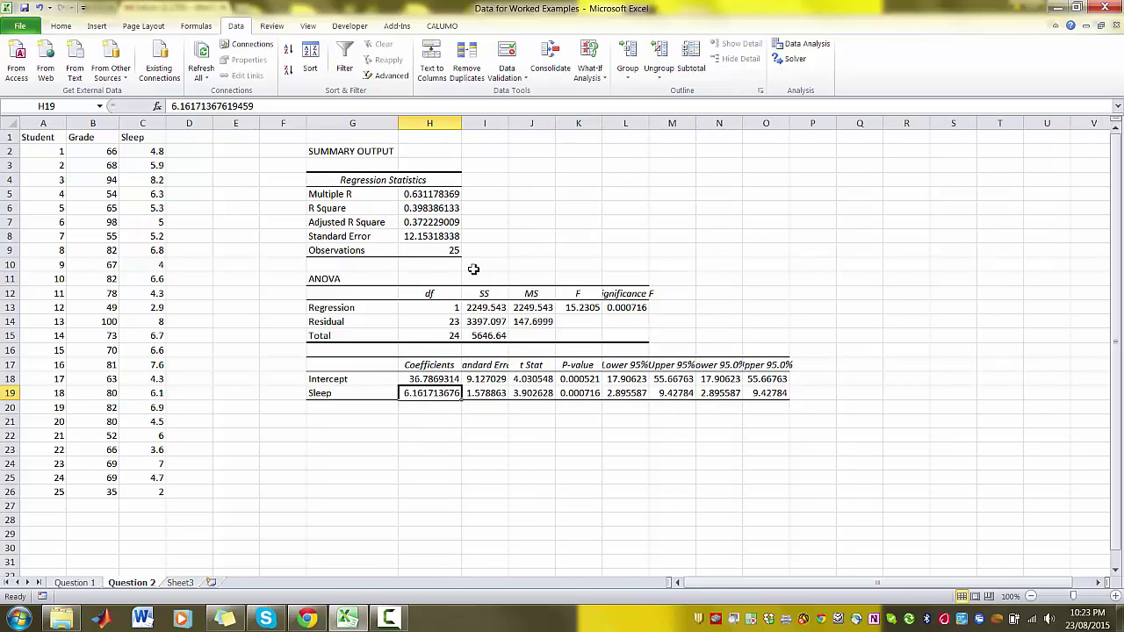
pyautogui.click(436, 238)
pyautogui.click(446, 210)
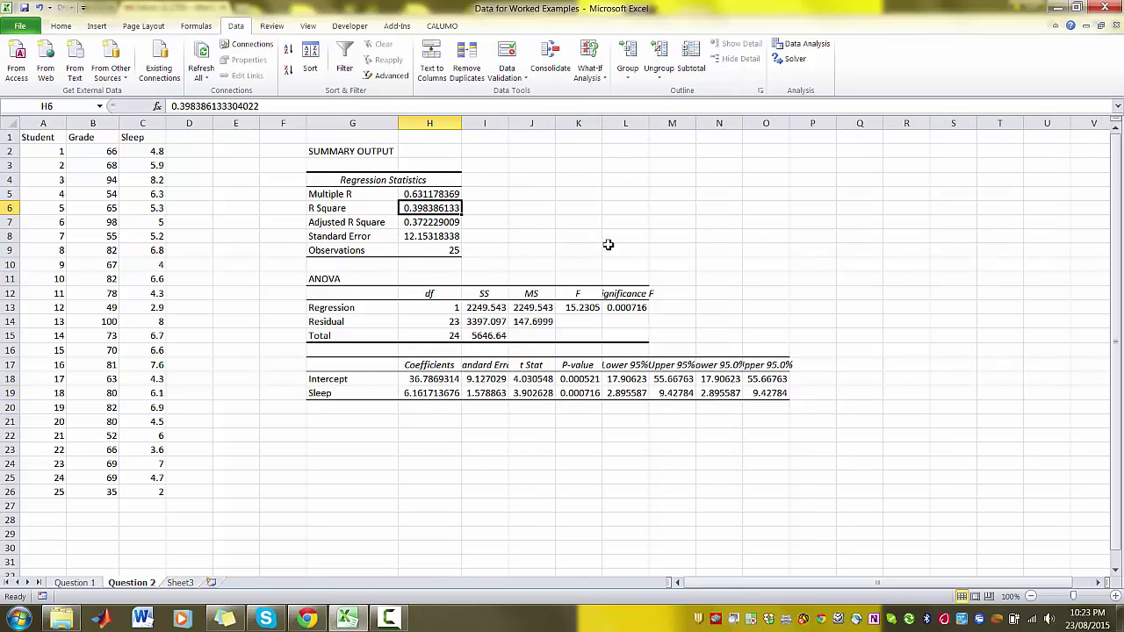
pyautogui.click(19, 26)
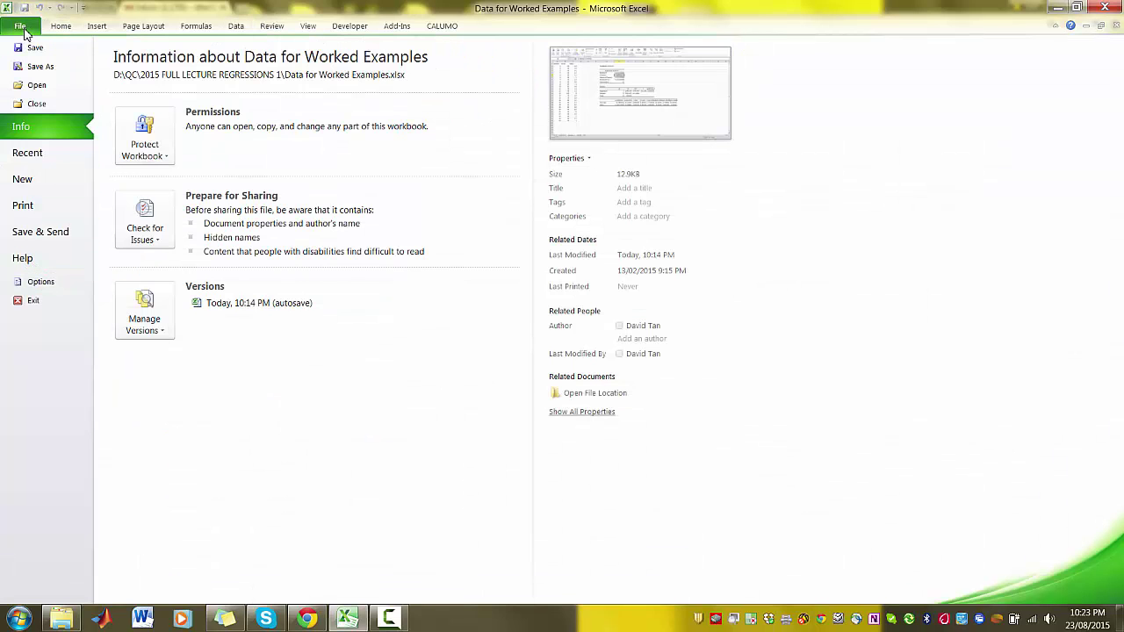
pyautogui.click(193, 26)
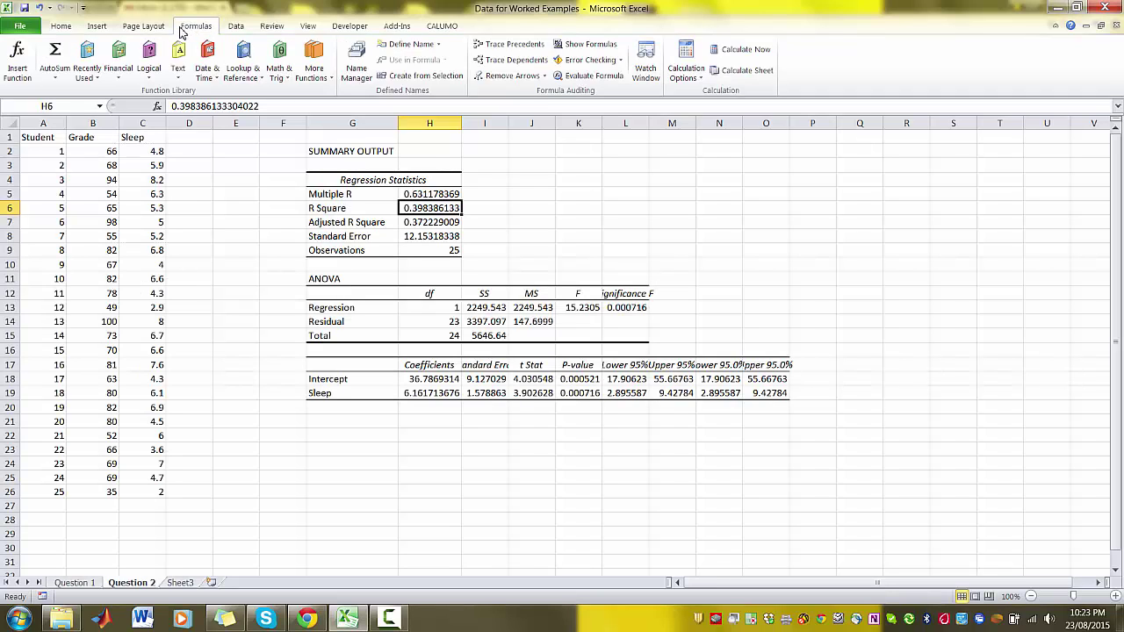
pyautogui.click(235, 26)
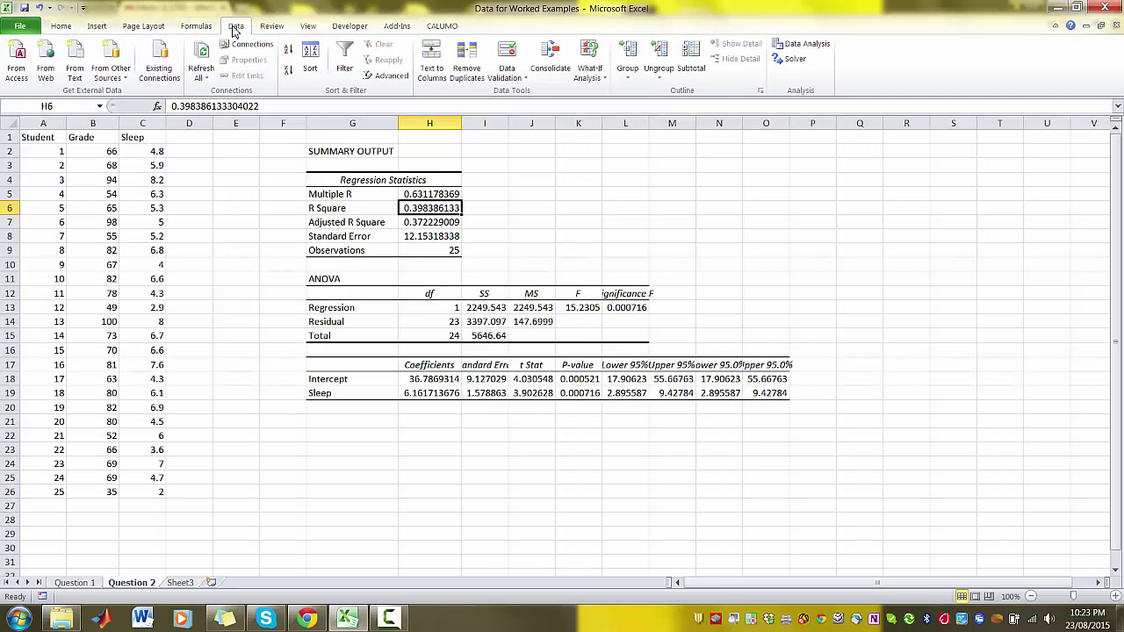
pyautogui.click(792, 237)
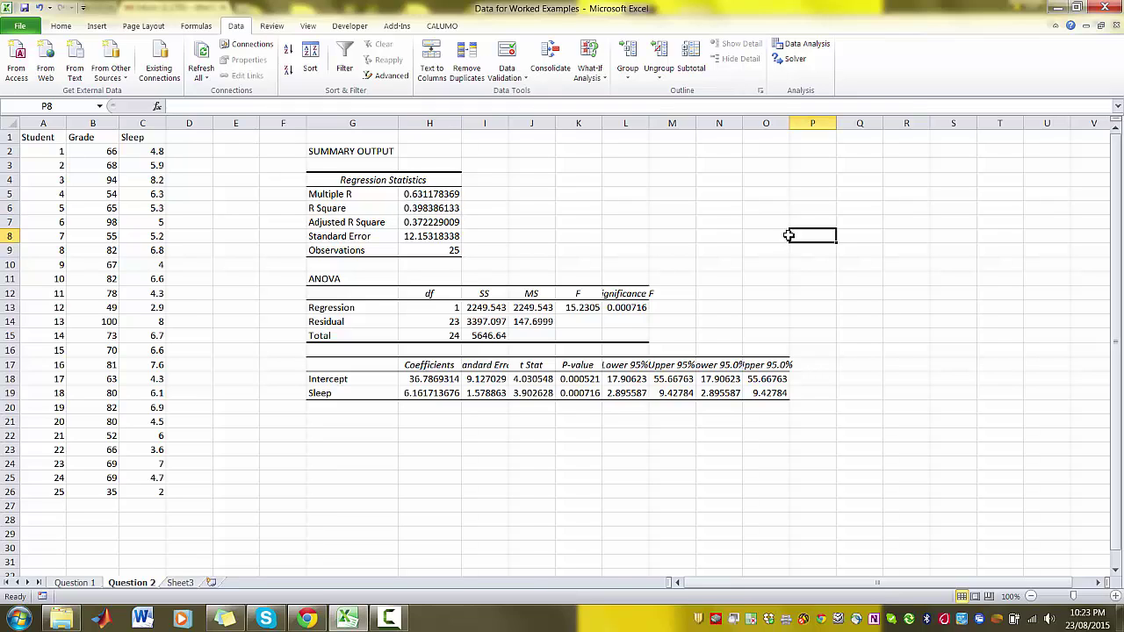